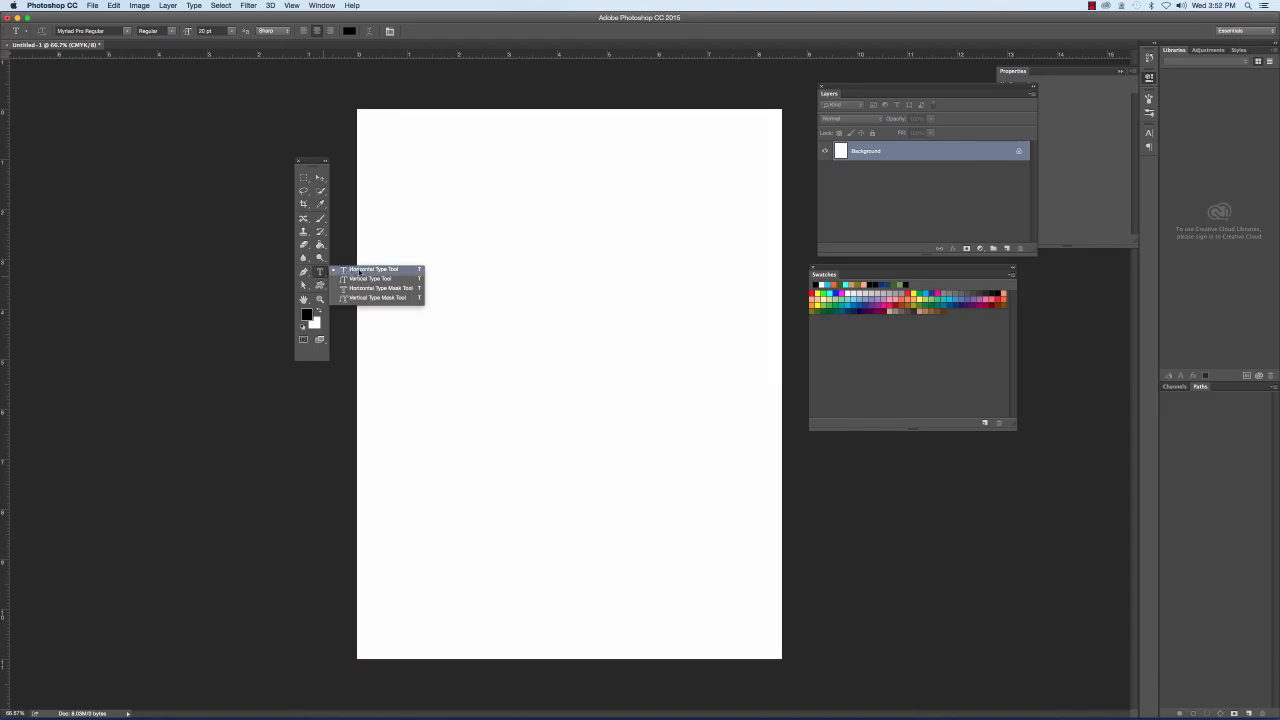
Step: Start a horizontal text line in the page's upper-left area and reposition the Layers panel over the page's upper-right corner
click(362, 270)
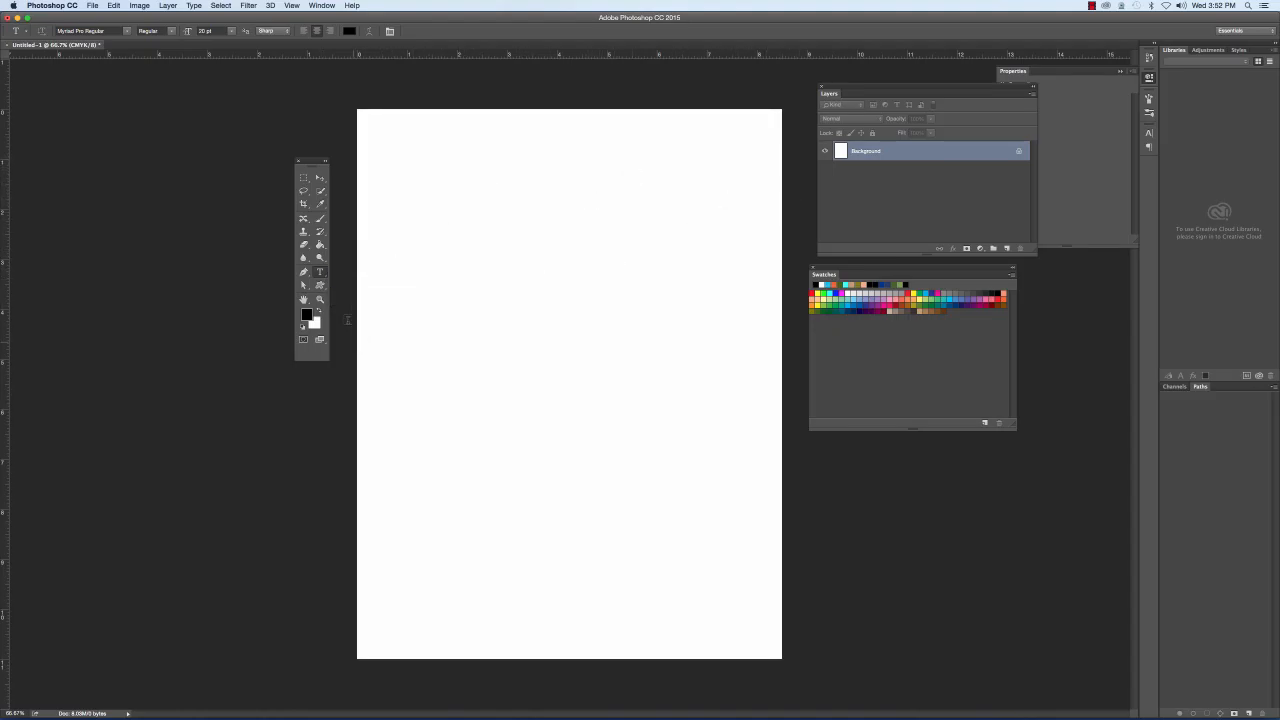
click(321, 273)
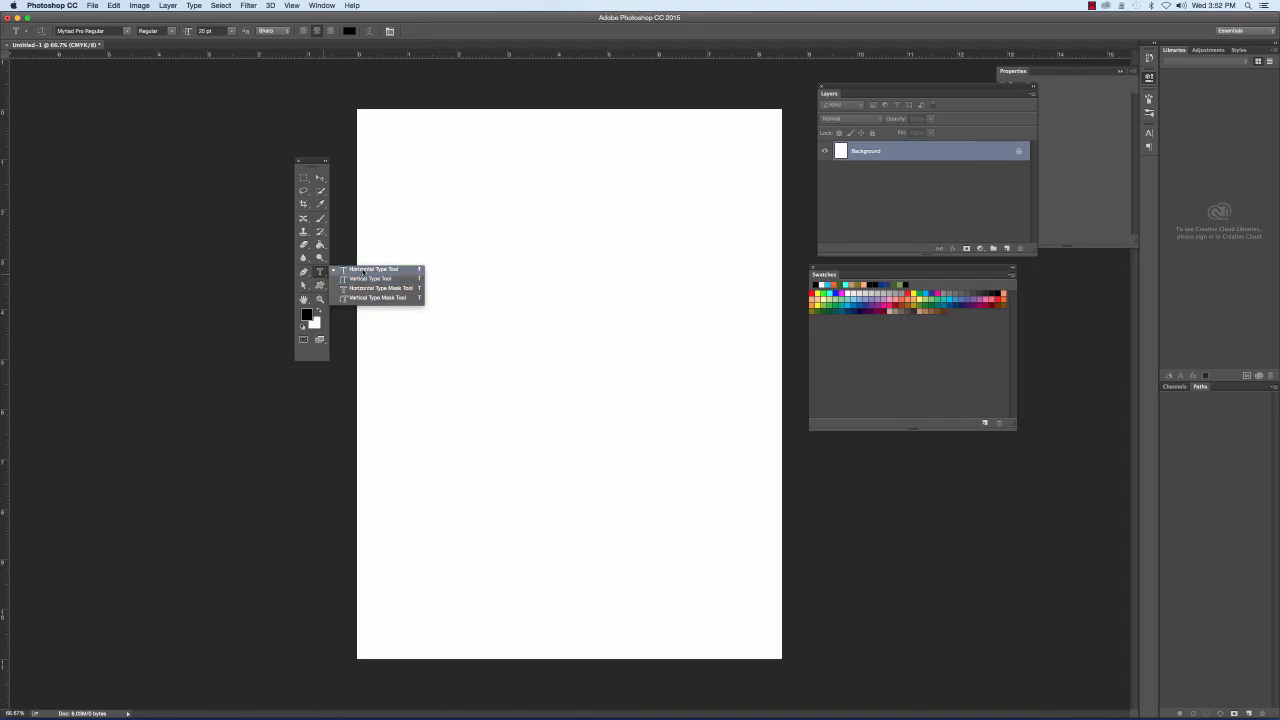
click(362, 269)
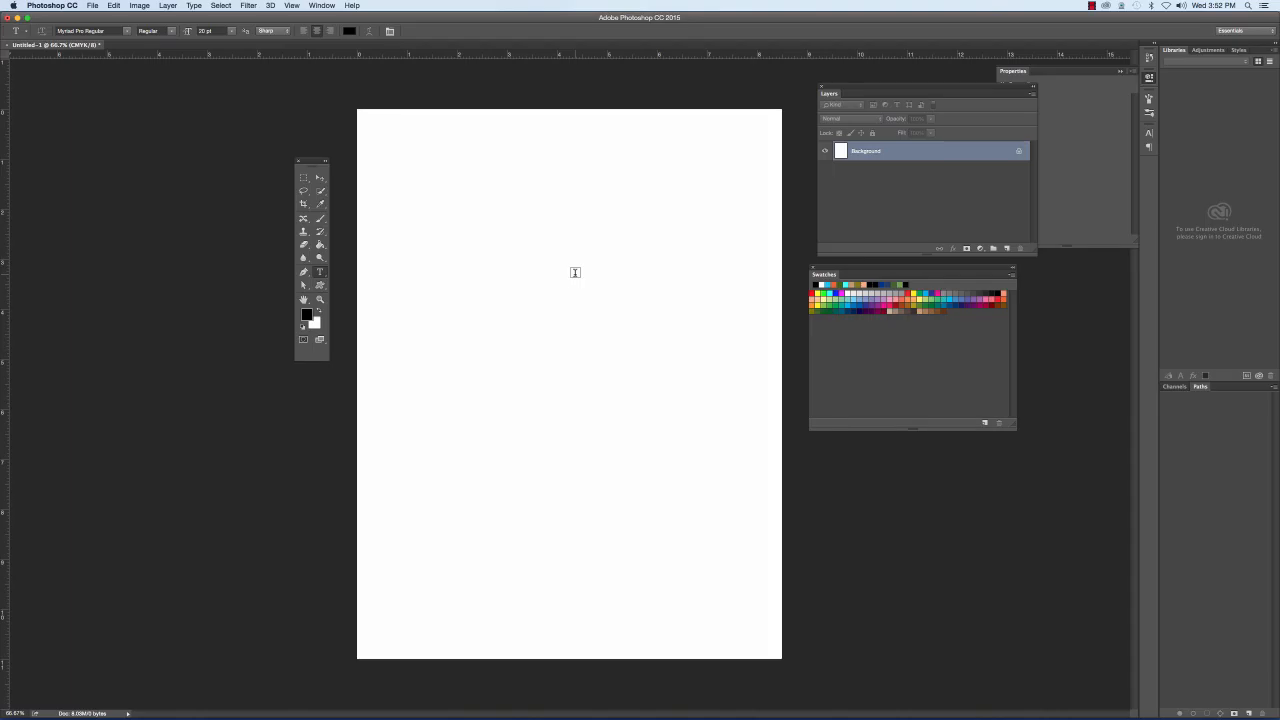
click(445, 246)
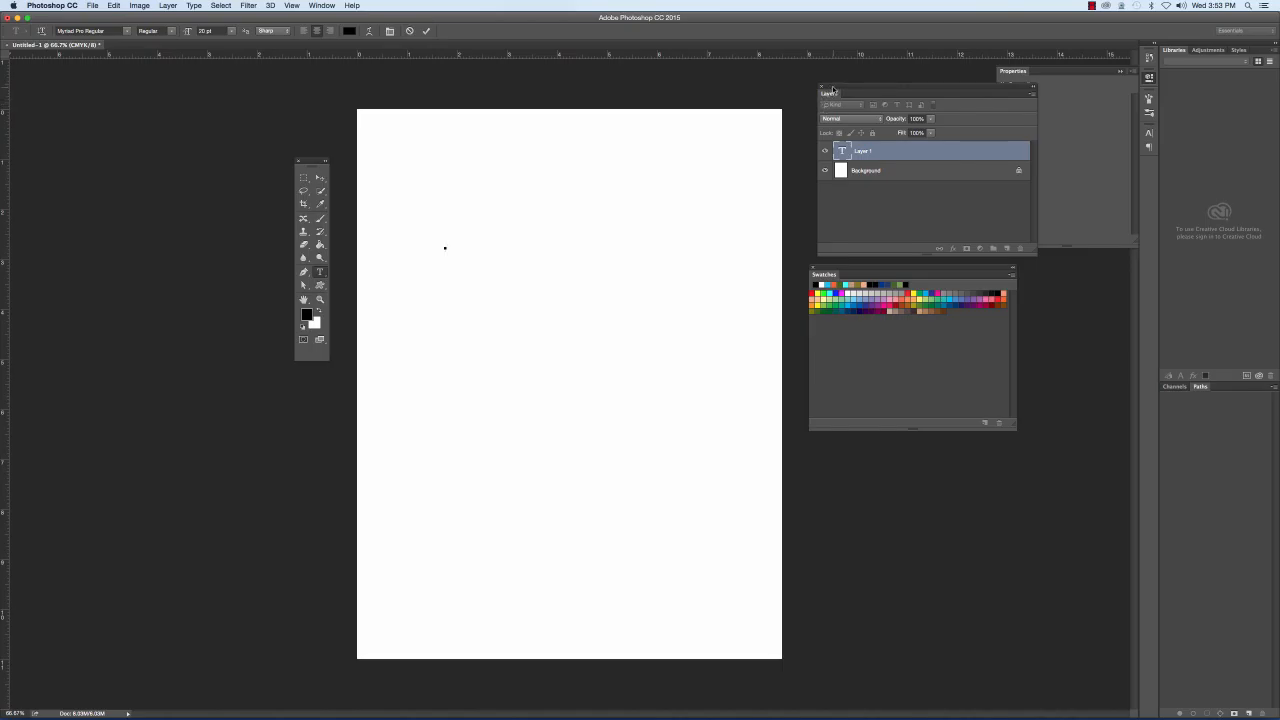
drag(831, 89, 658, 113)
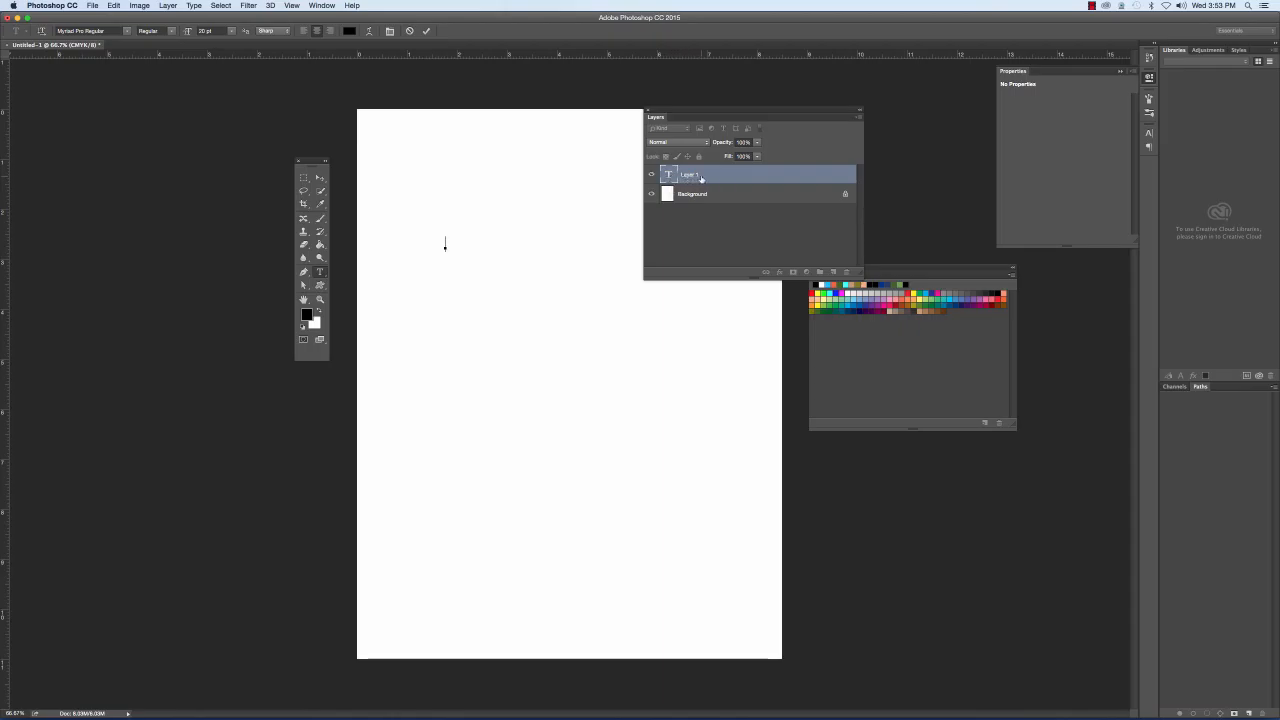
drag(710, 110, 810, 74)
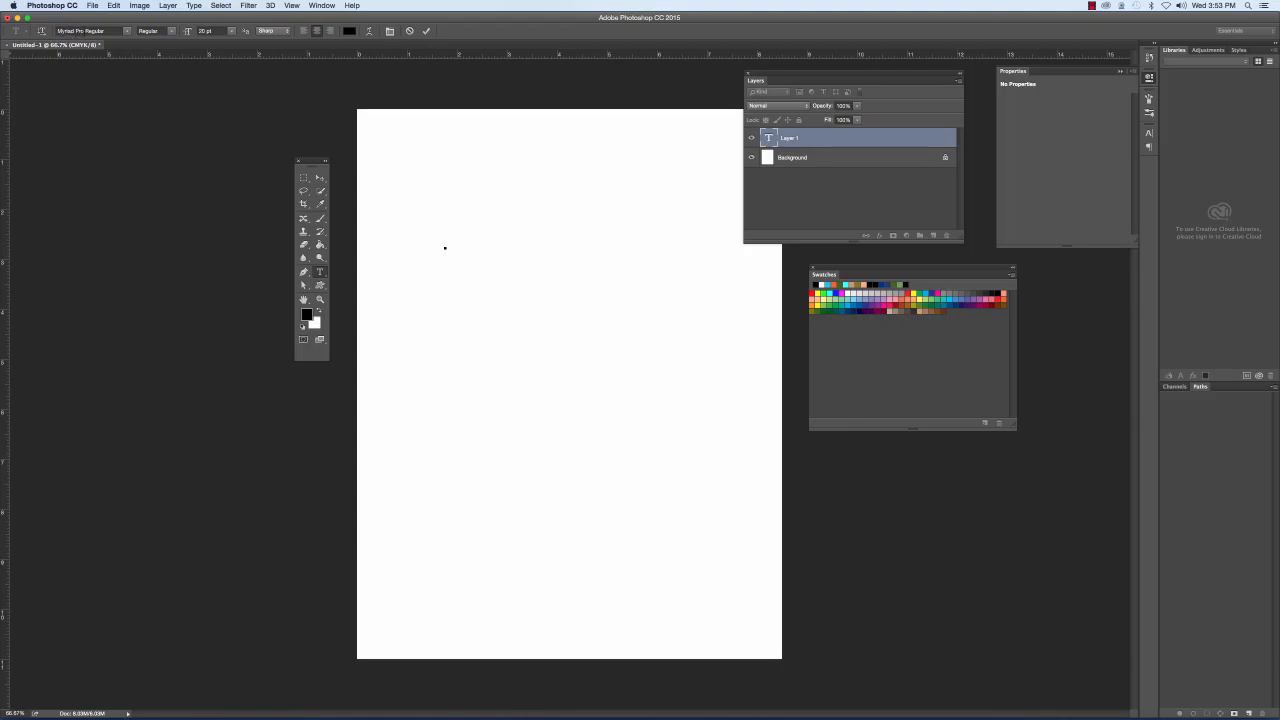
Step: Set the new text's font to Arial Black Regular and its size to 70 pt
click(128, 32)
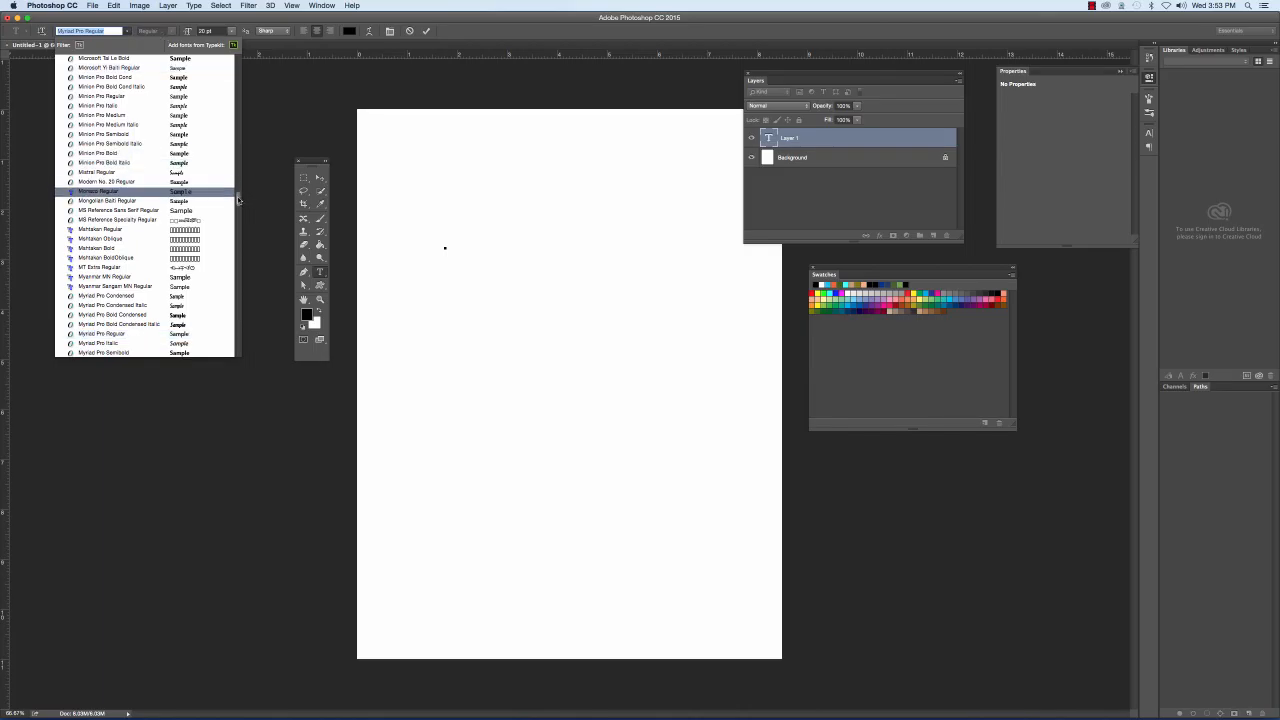
drag(238, 200, 238, 58)
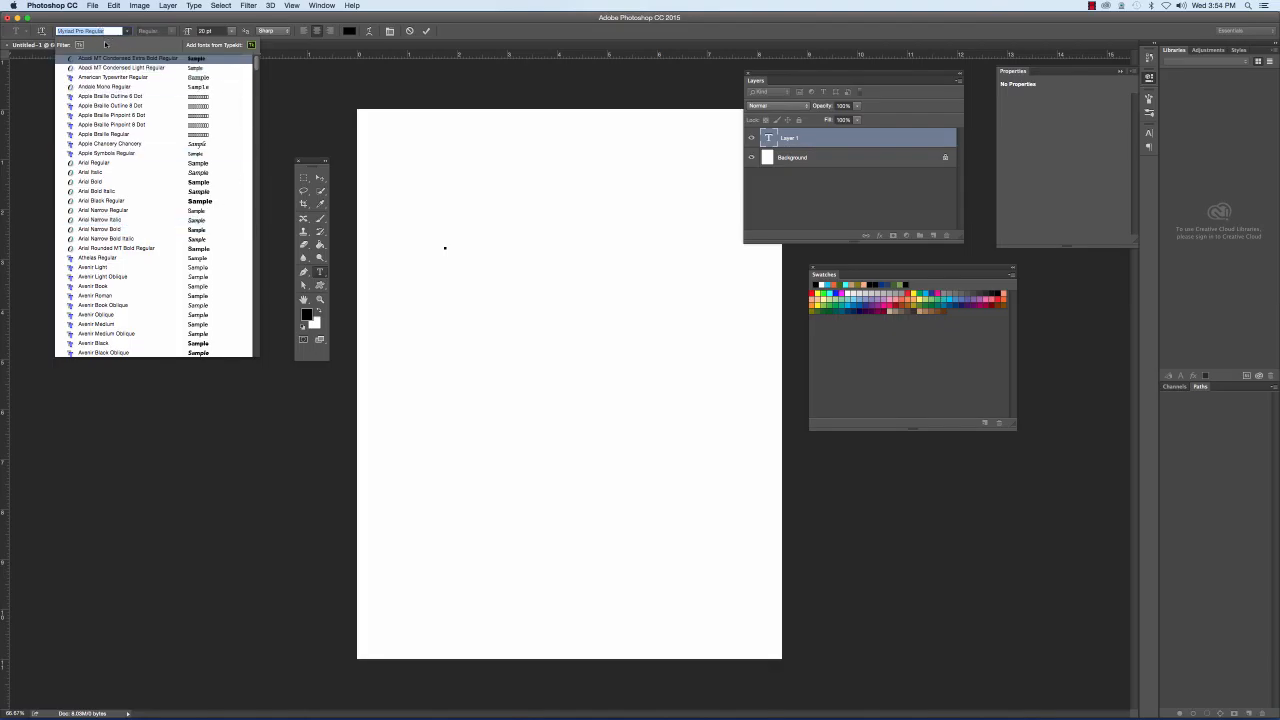
click(198, 203)
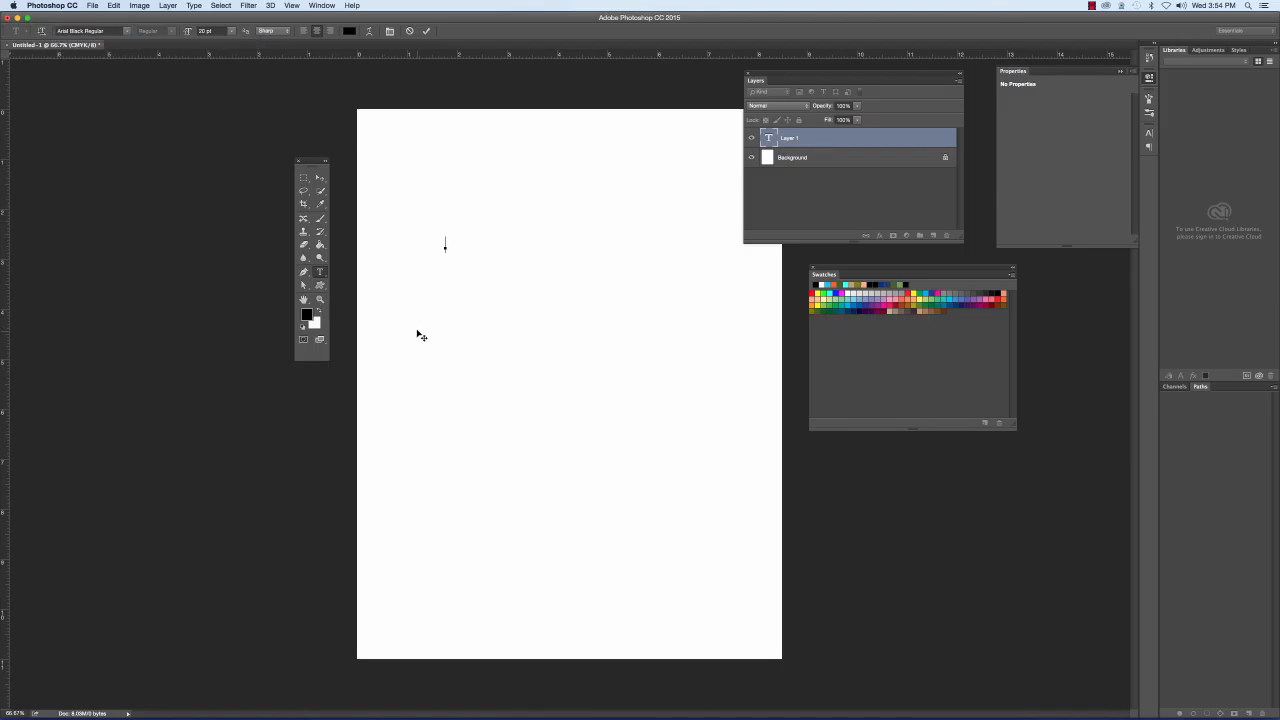
click(231, 32)
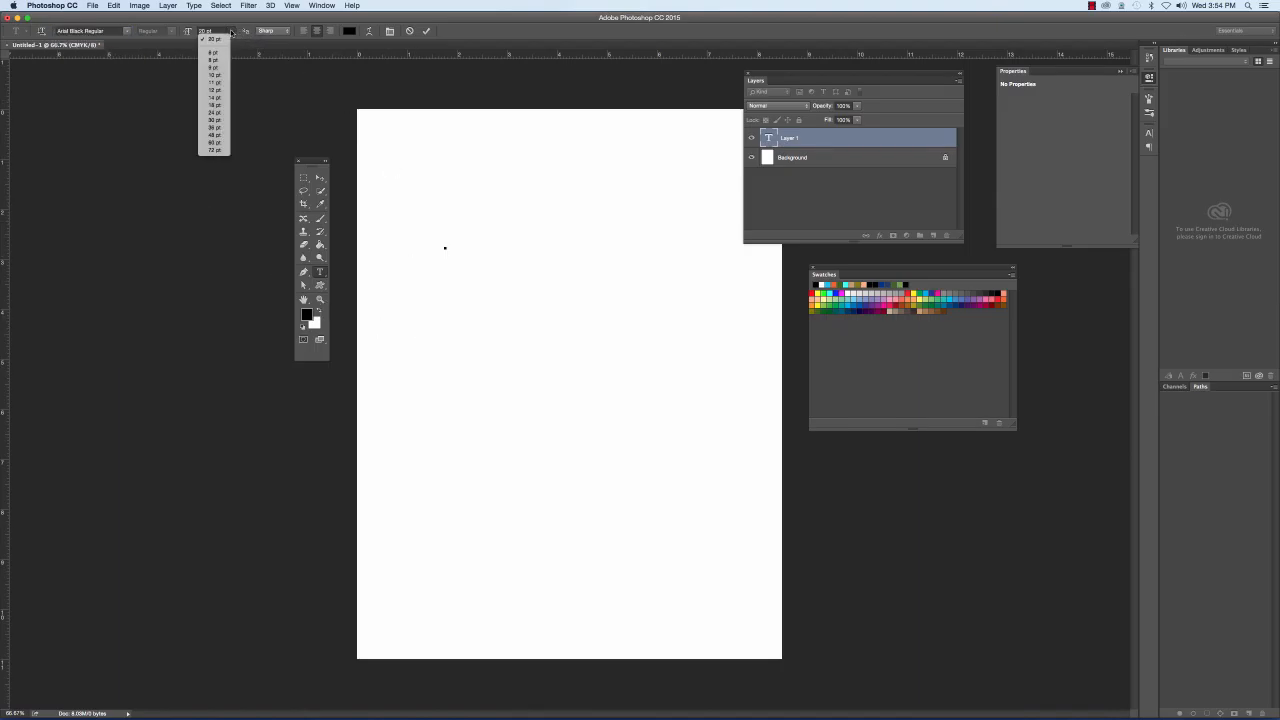
click(213, 142)
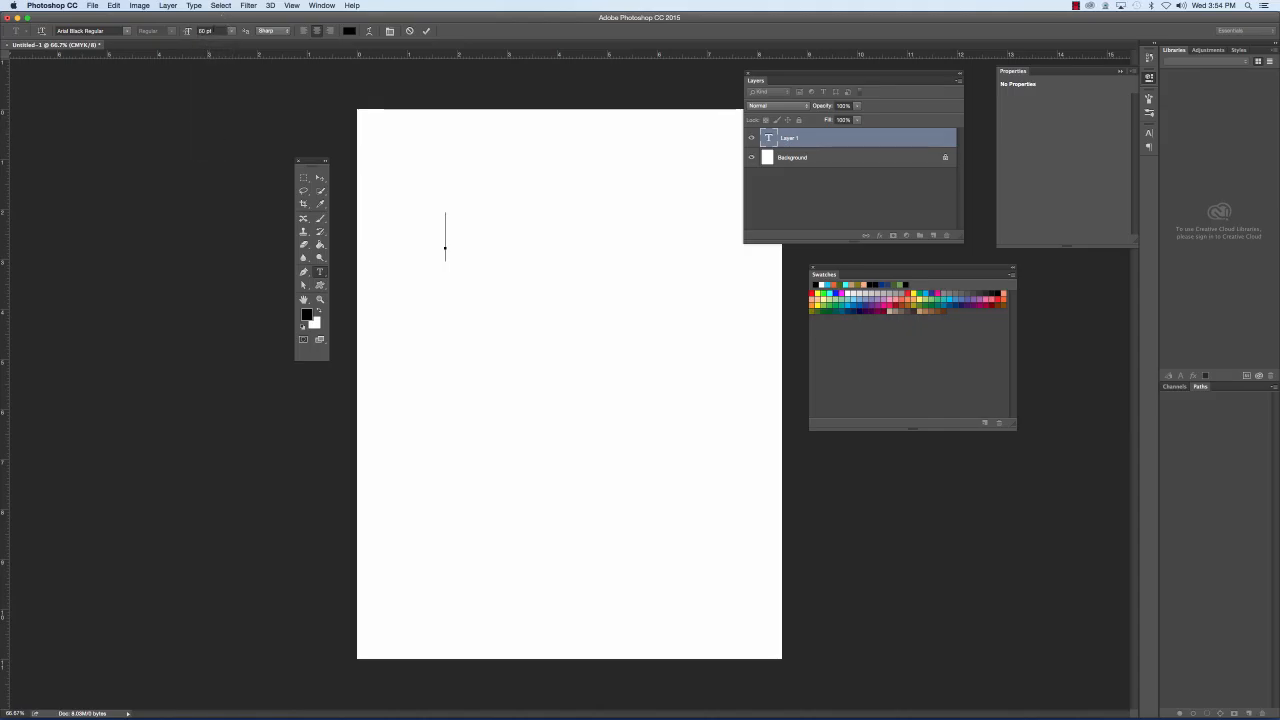
drag(199, 31, 221, 32)
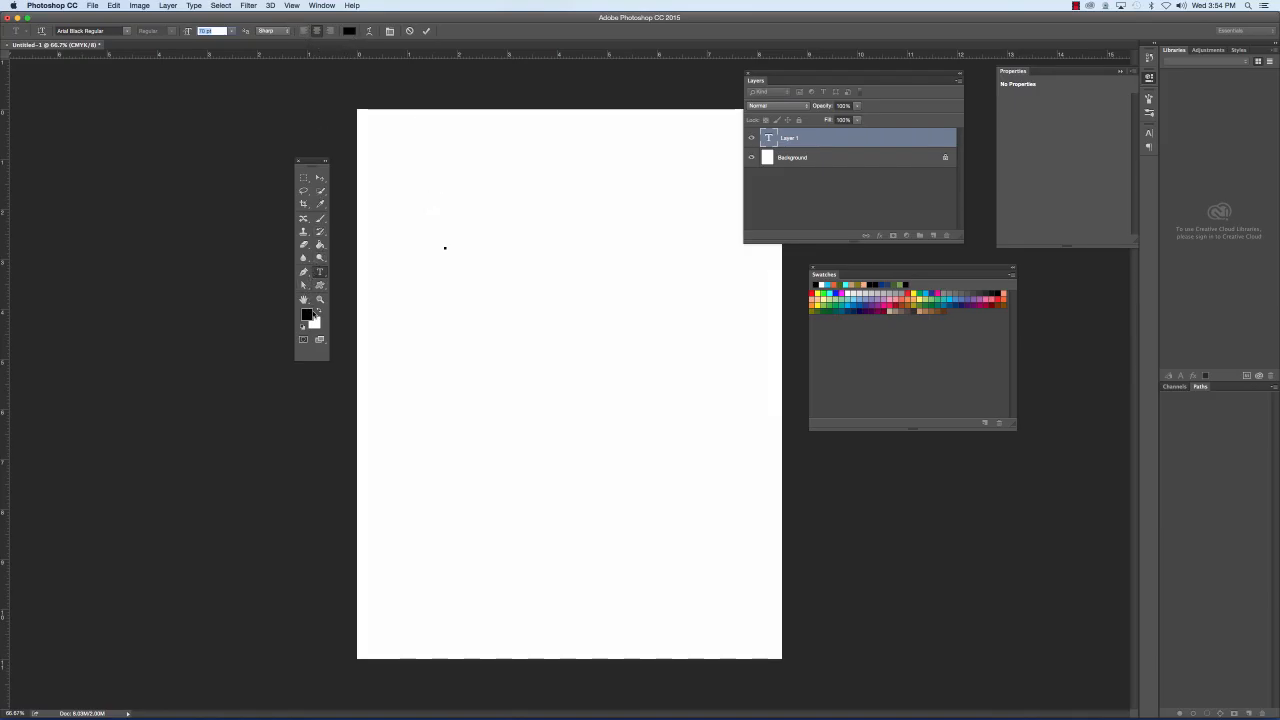
Step: Set the text color to bright cyan, hex 05ebfe
click(349, 31)
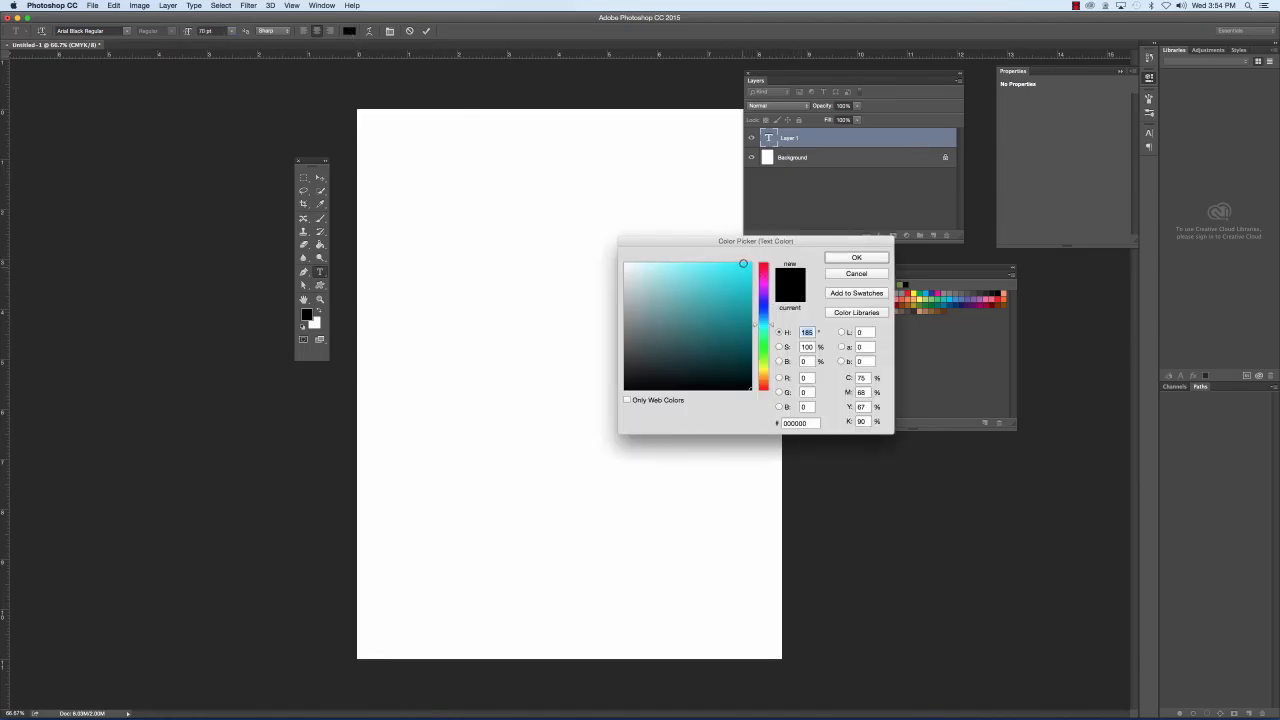
click(749, 264)
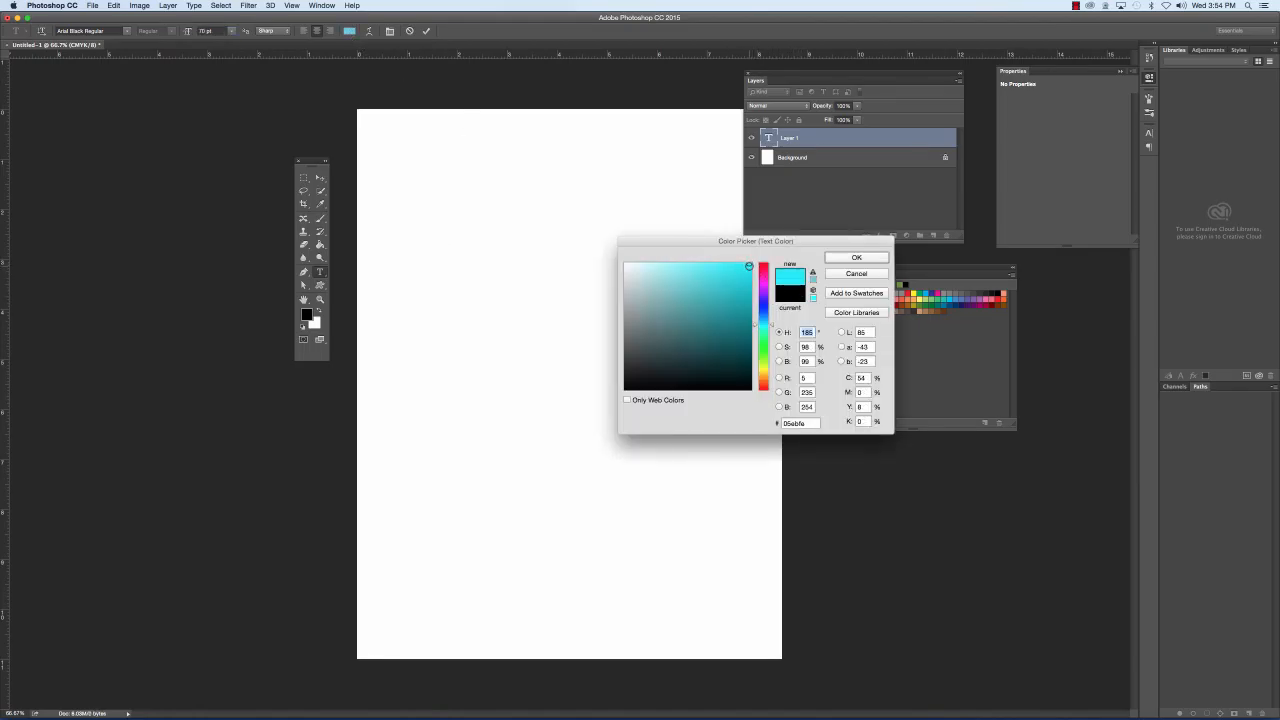
click(856, 258)
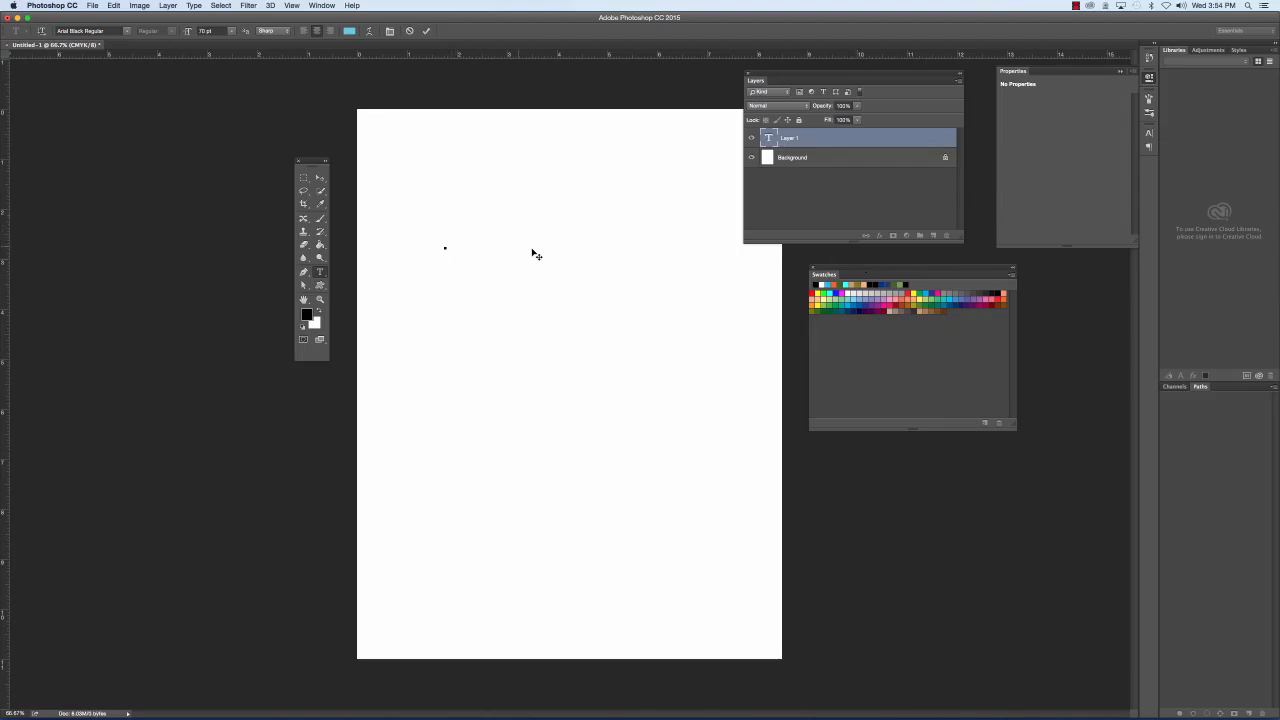
Step: Enter the text "TEDD", commit it, and move it toward the horizontal middle of the page's upper half
text(TEDD)
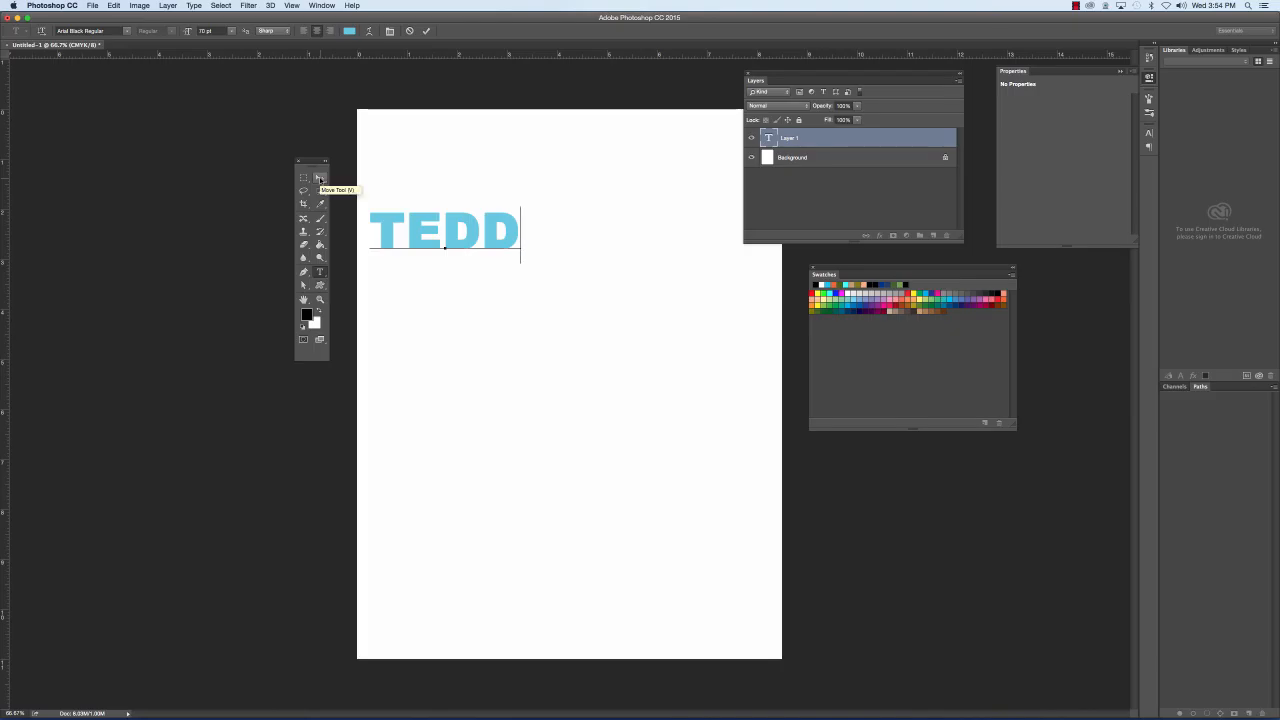
click(427, 31)
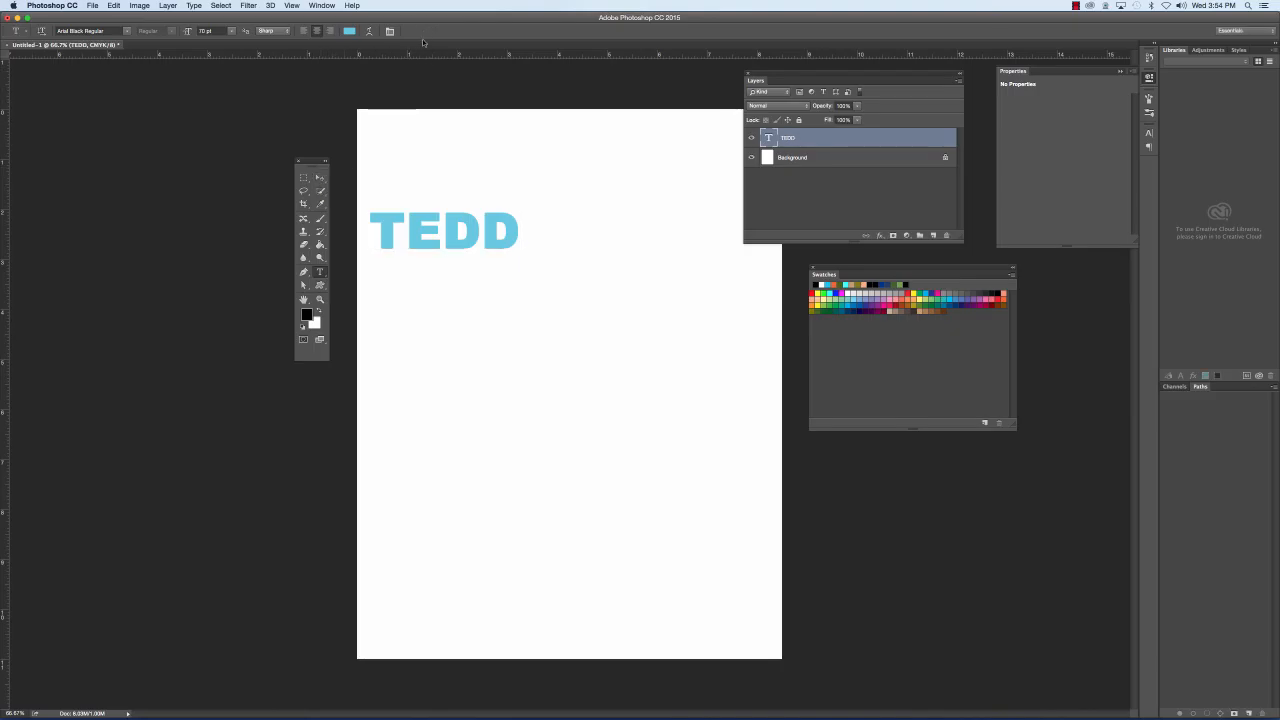
click(320, 178)
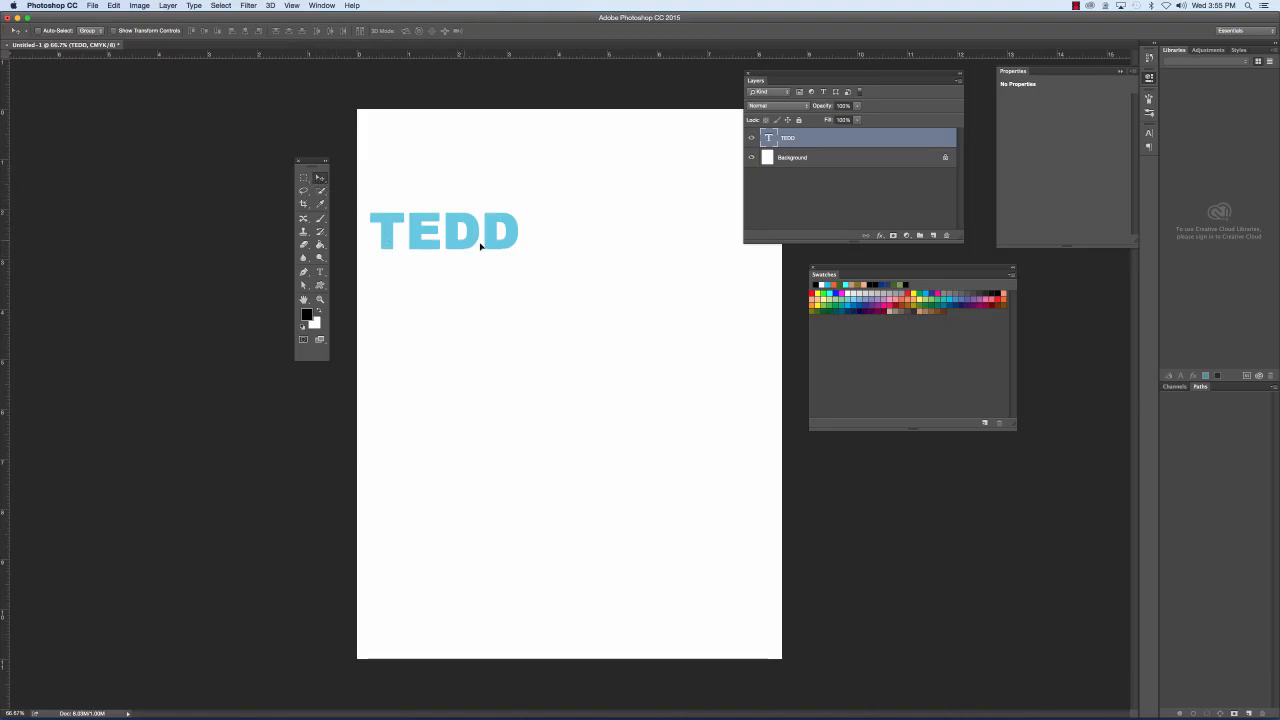
drag(468, 242, 582, 334)
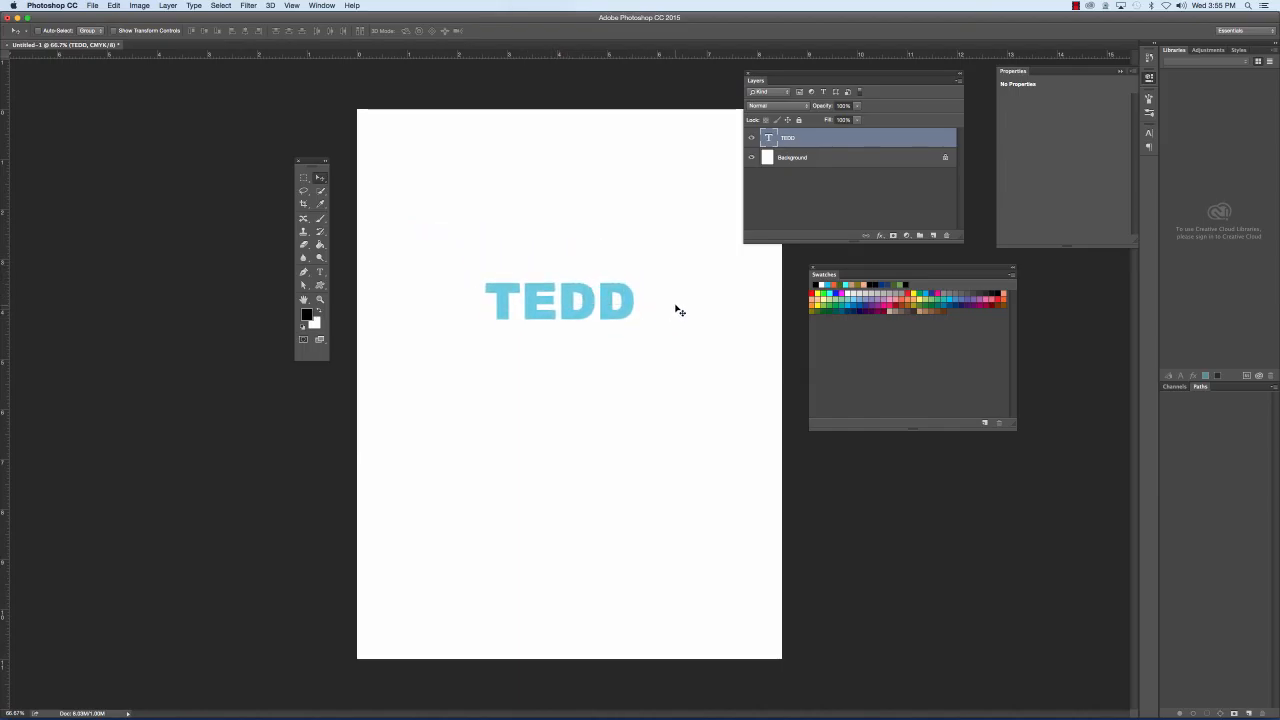
Step: Scale the TEDD text proportionally about its center to about 215% and apply the transformation
click(115, 5)
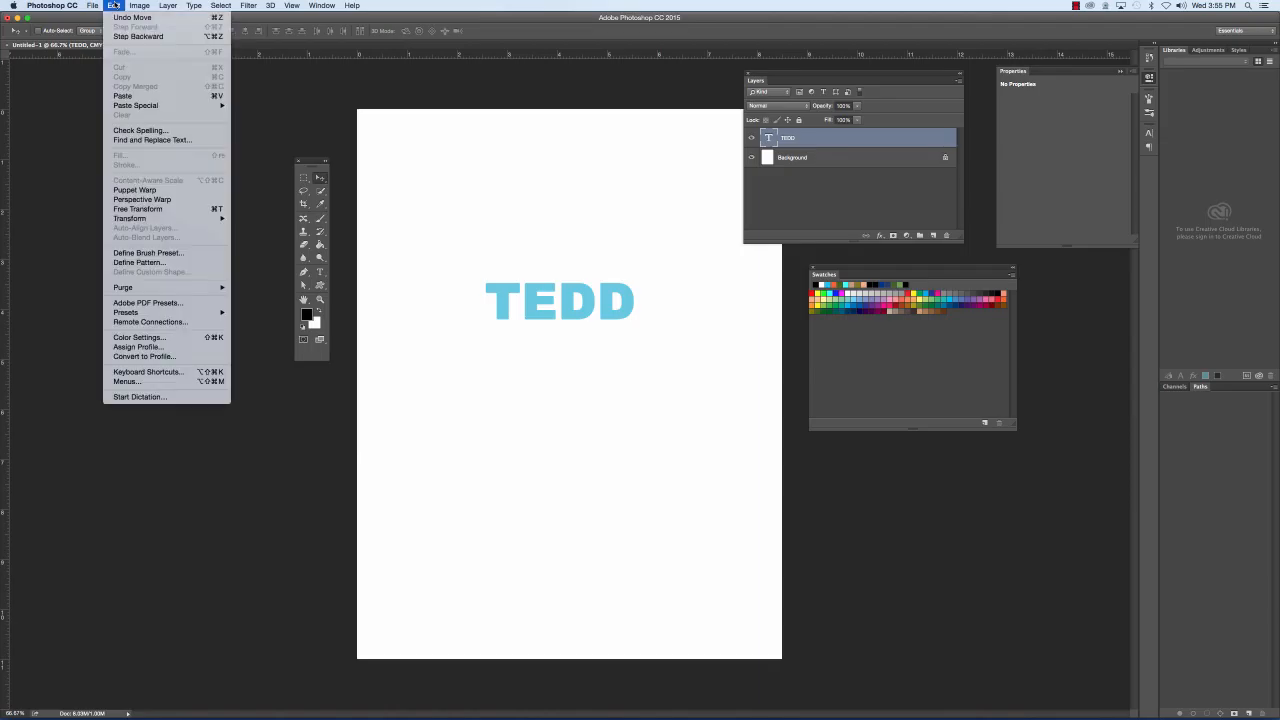
mouse_move(161, 222)
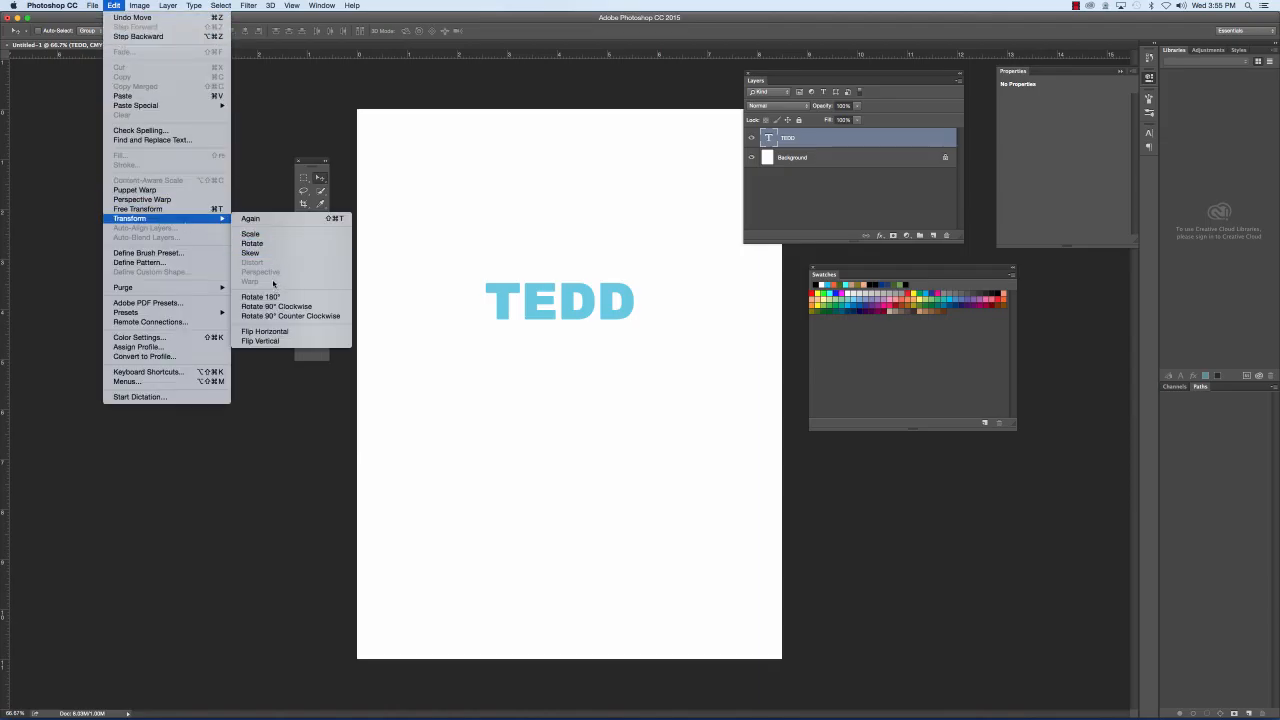
click(263, 236)
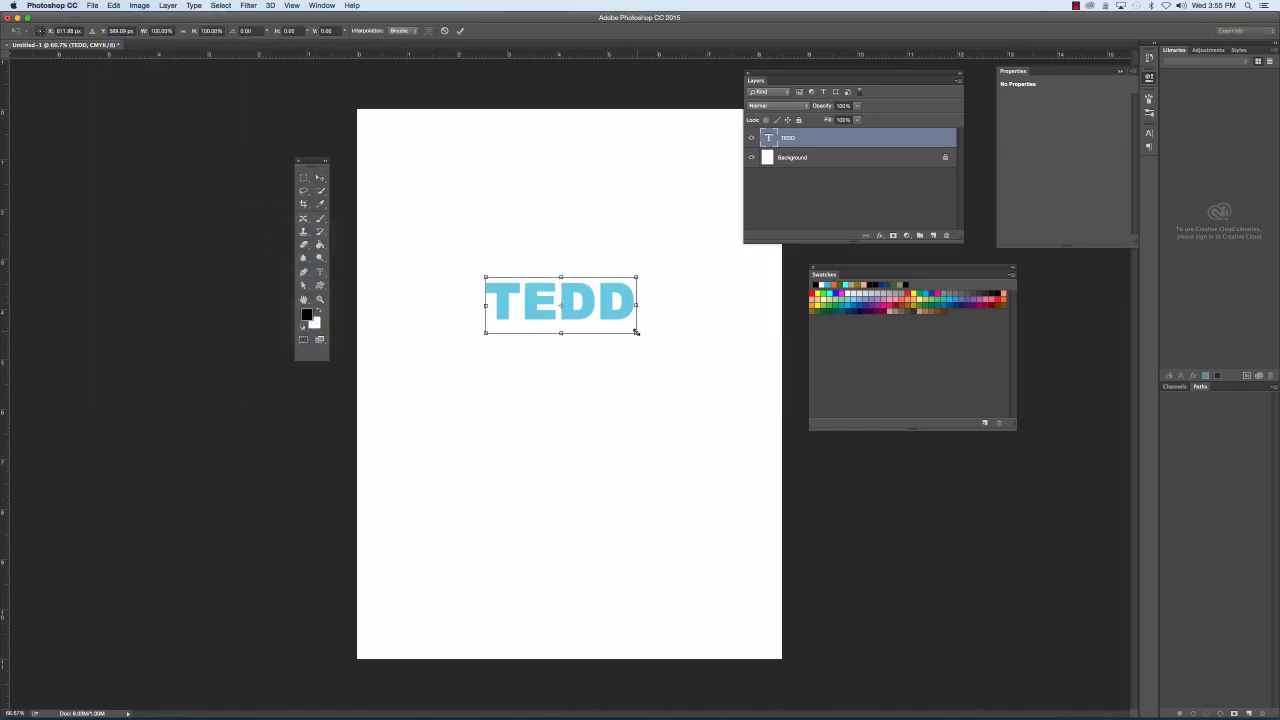
drag(637, 333, 708, 407)
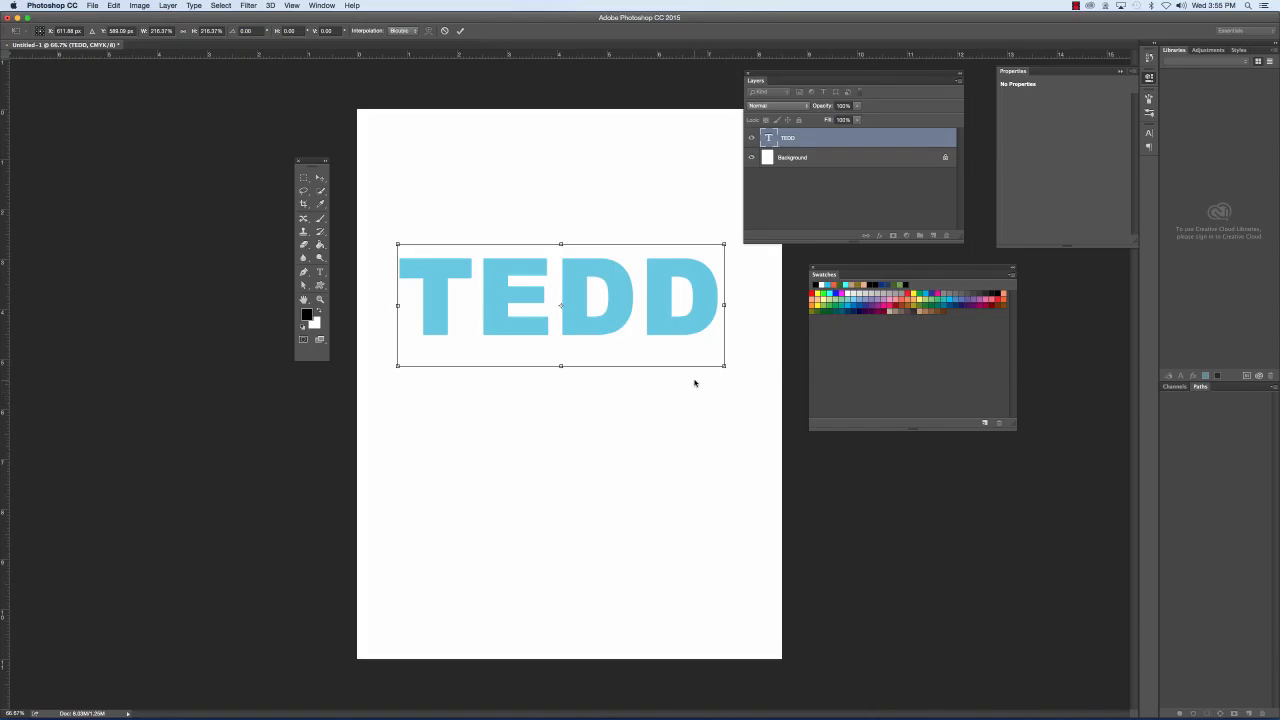
click(459, 31)
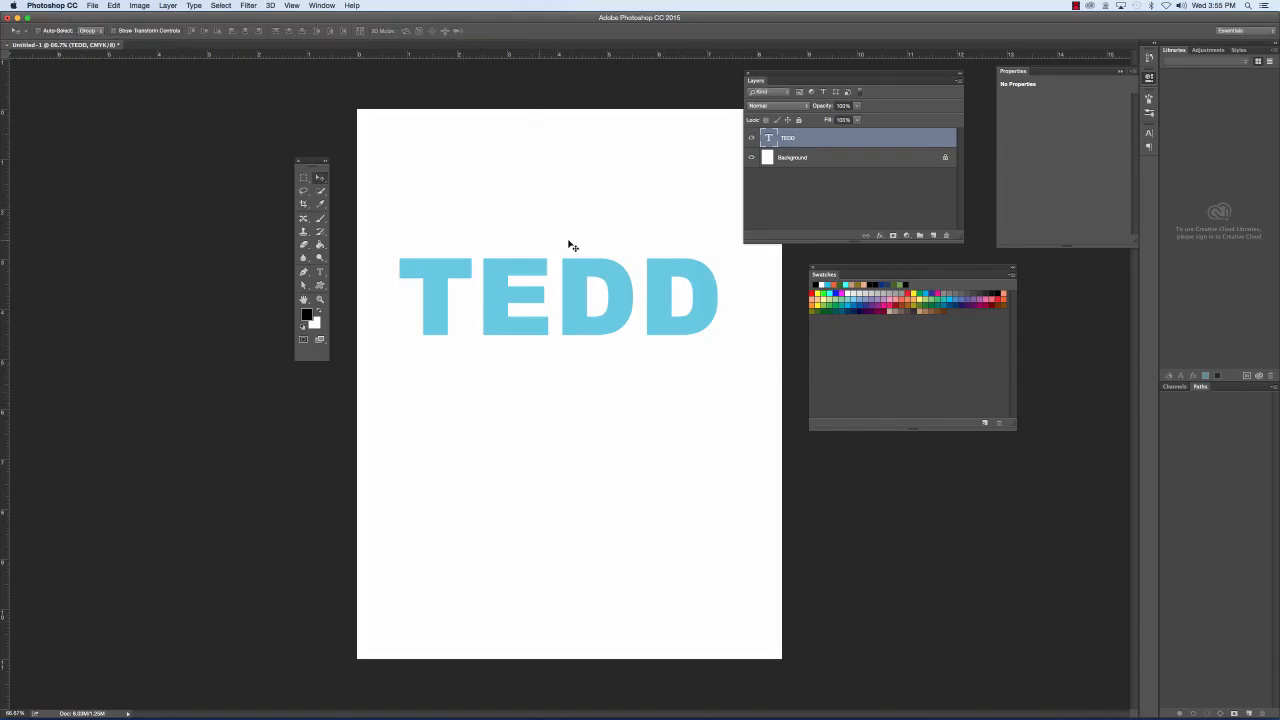
Step: Select all letters of the TEDD text and change their font to Bauhaus 93 Regular
click(321, 271)
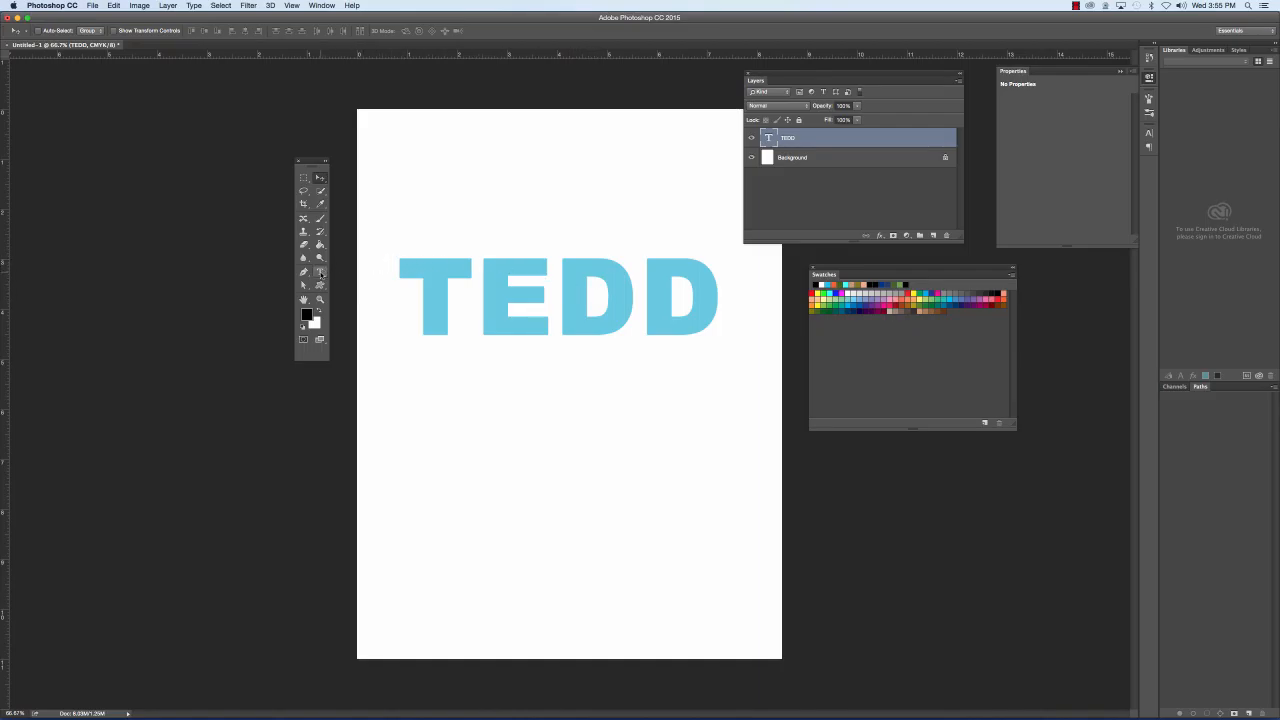
click(425, 290)
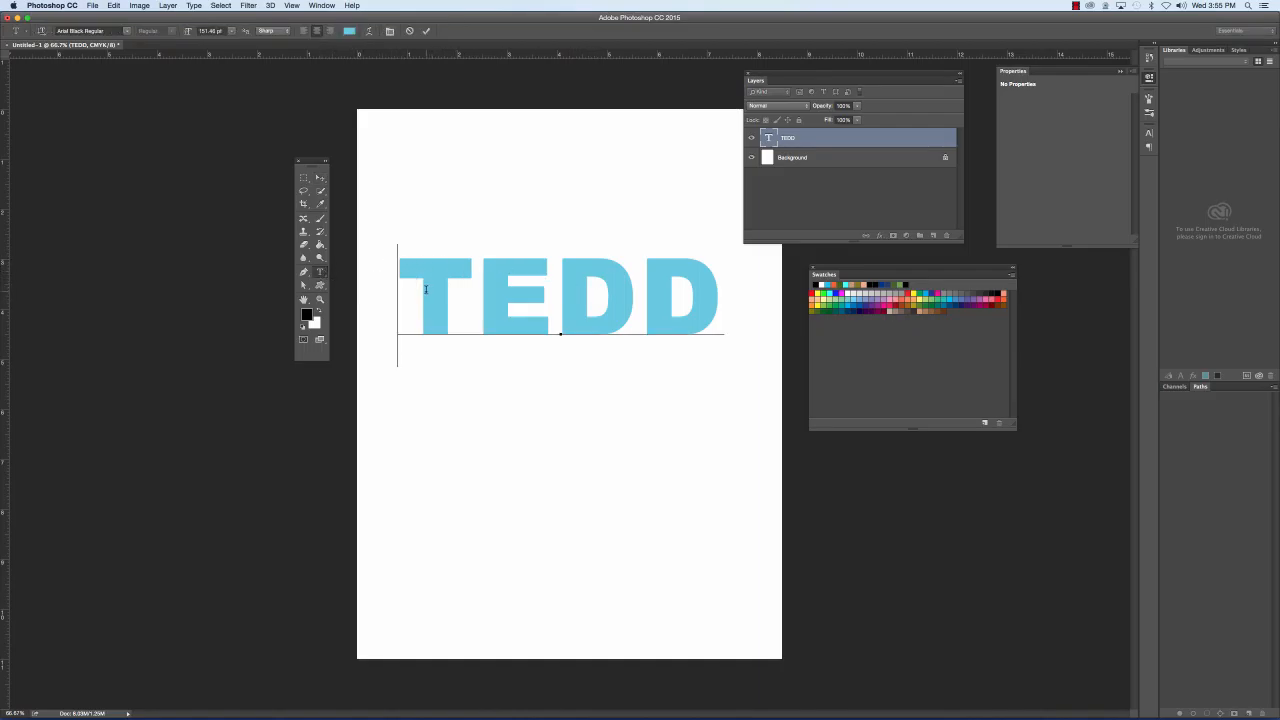
drag(425, 290, 452, 290)
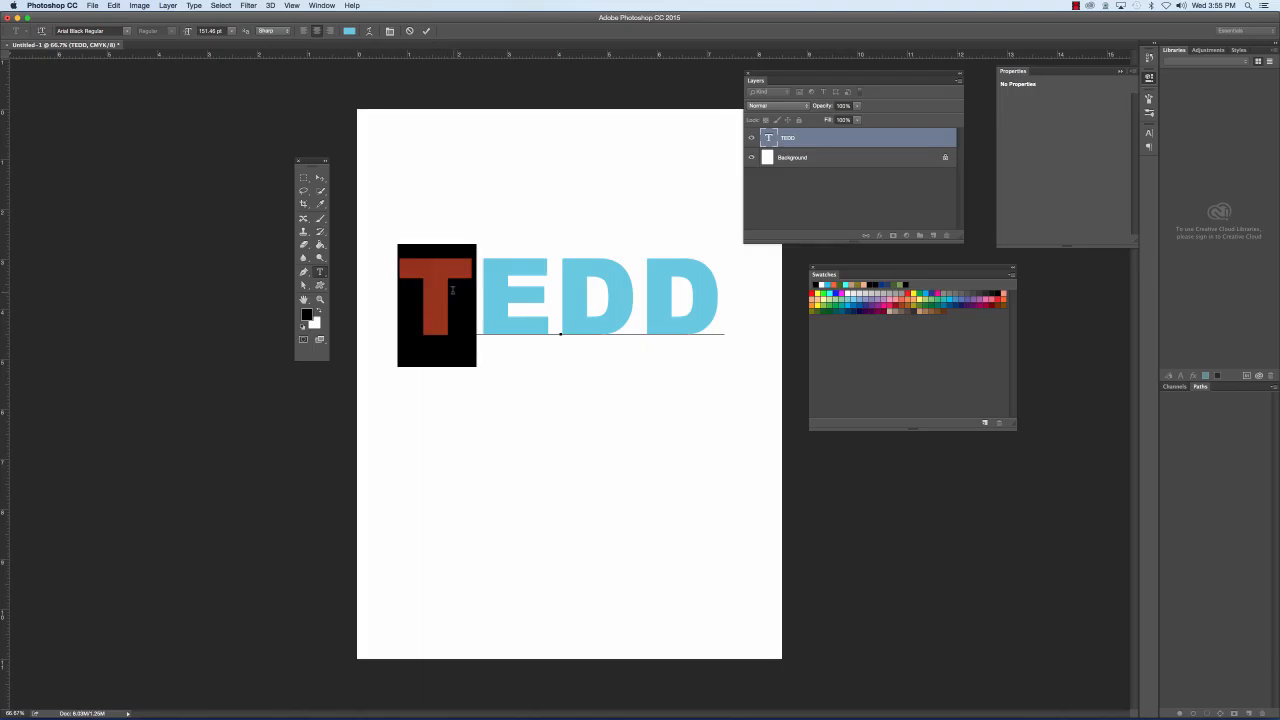
click(452, 290)
drag(399, 286, 726, 328)
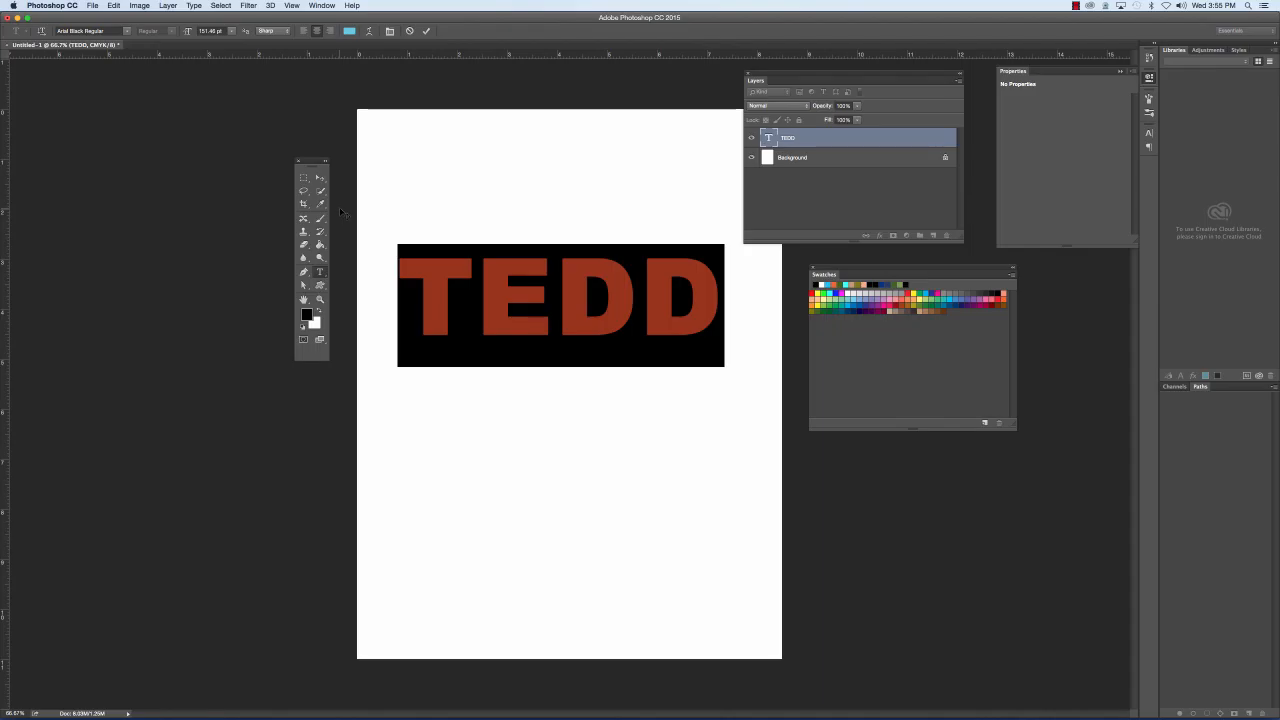
click(127, 31)
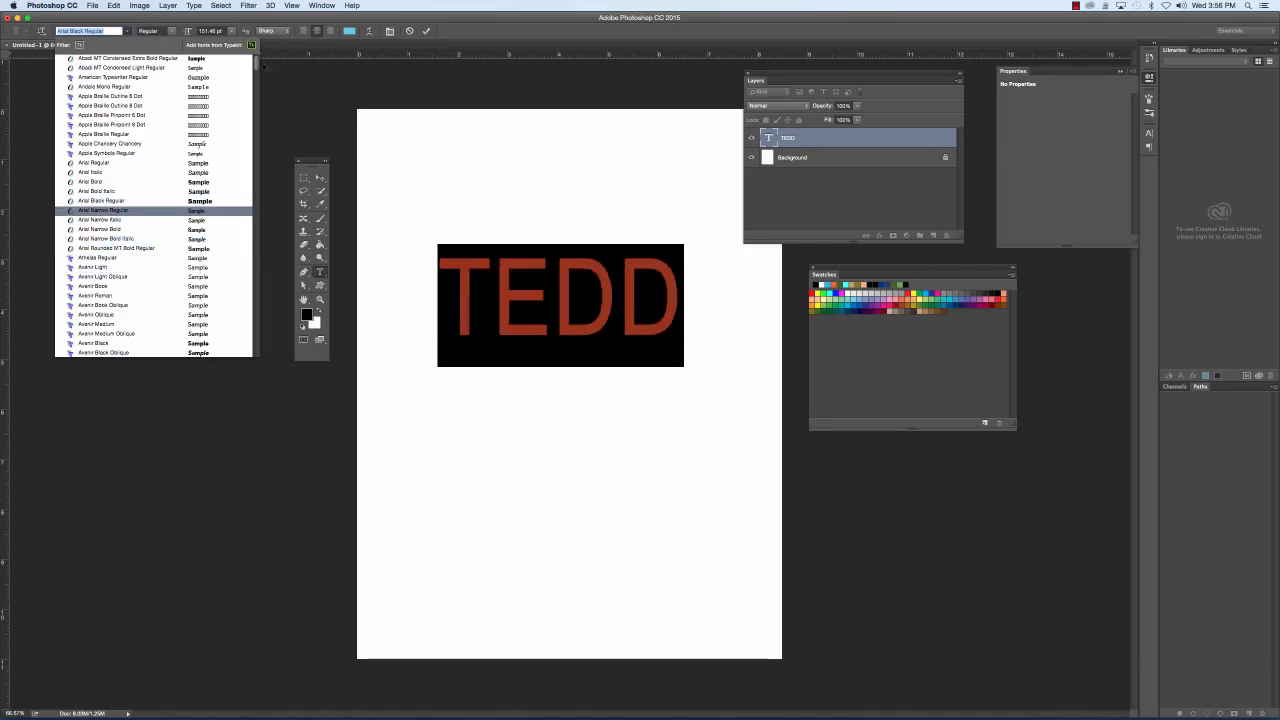
drag(256, 66, 252, 93)
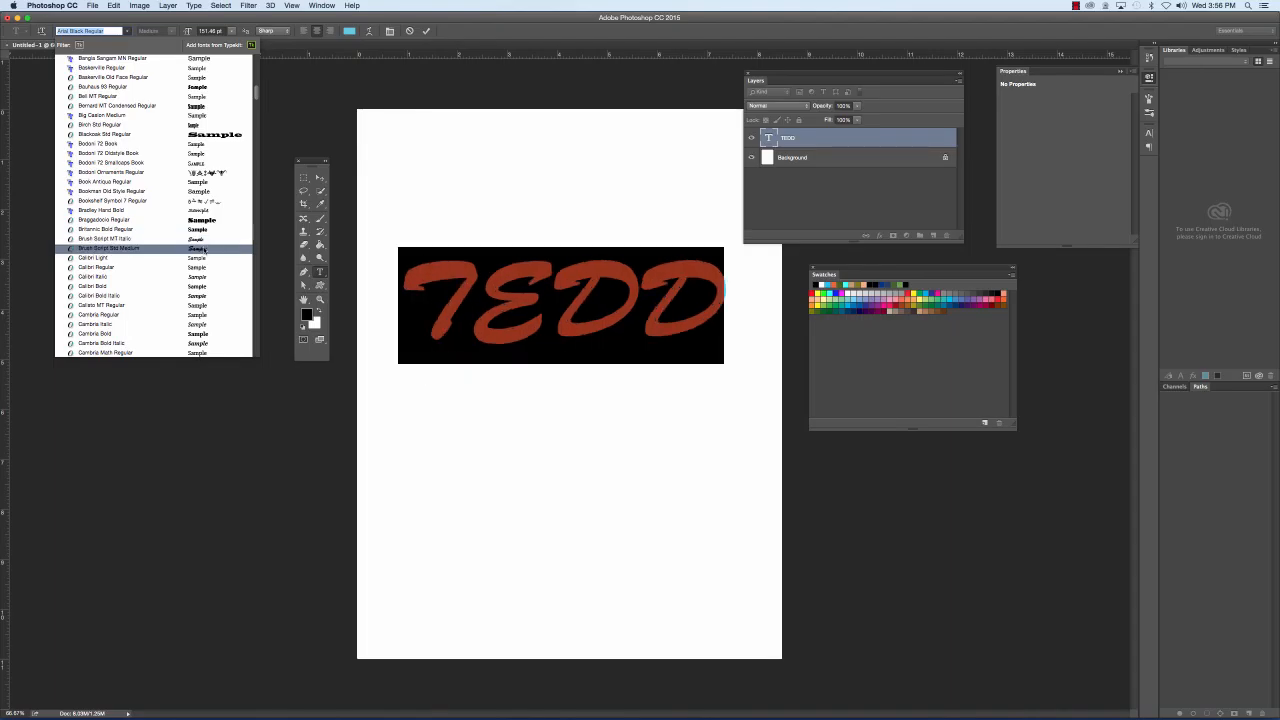
scroll(257, 97, up, 1)
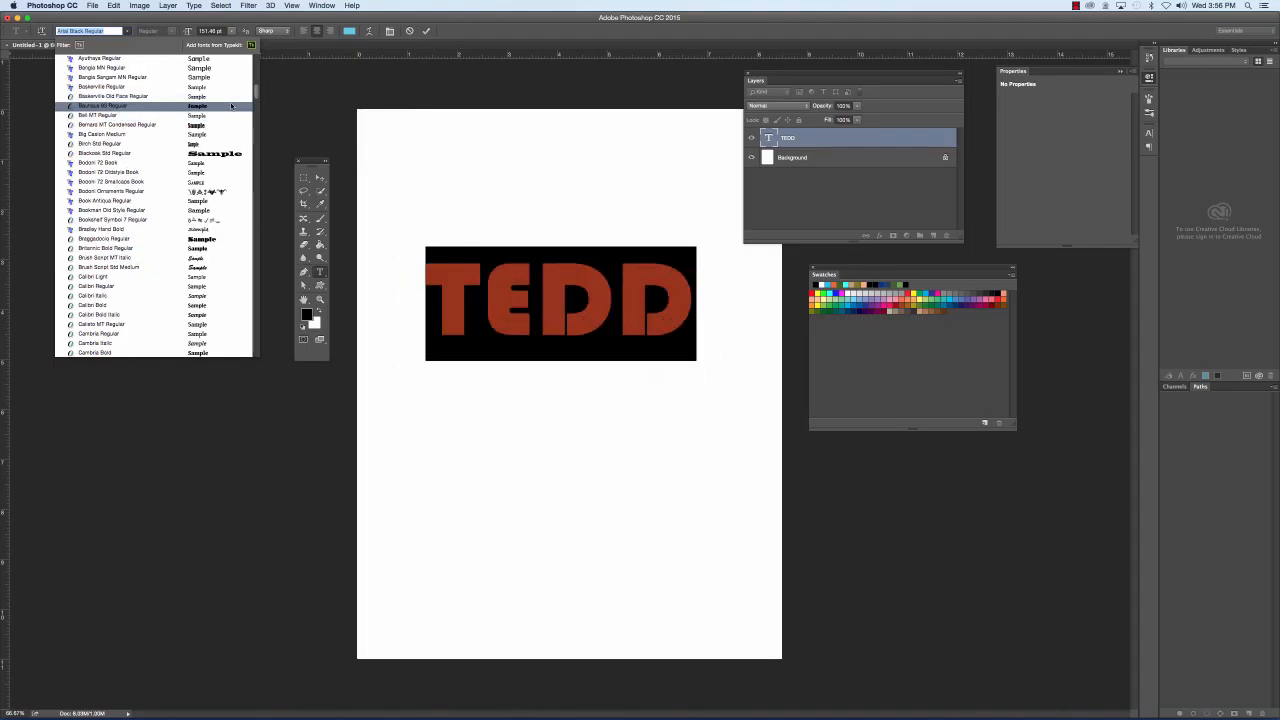
click(231, 106)
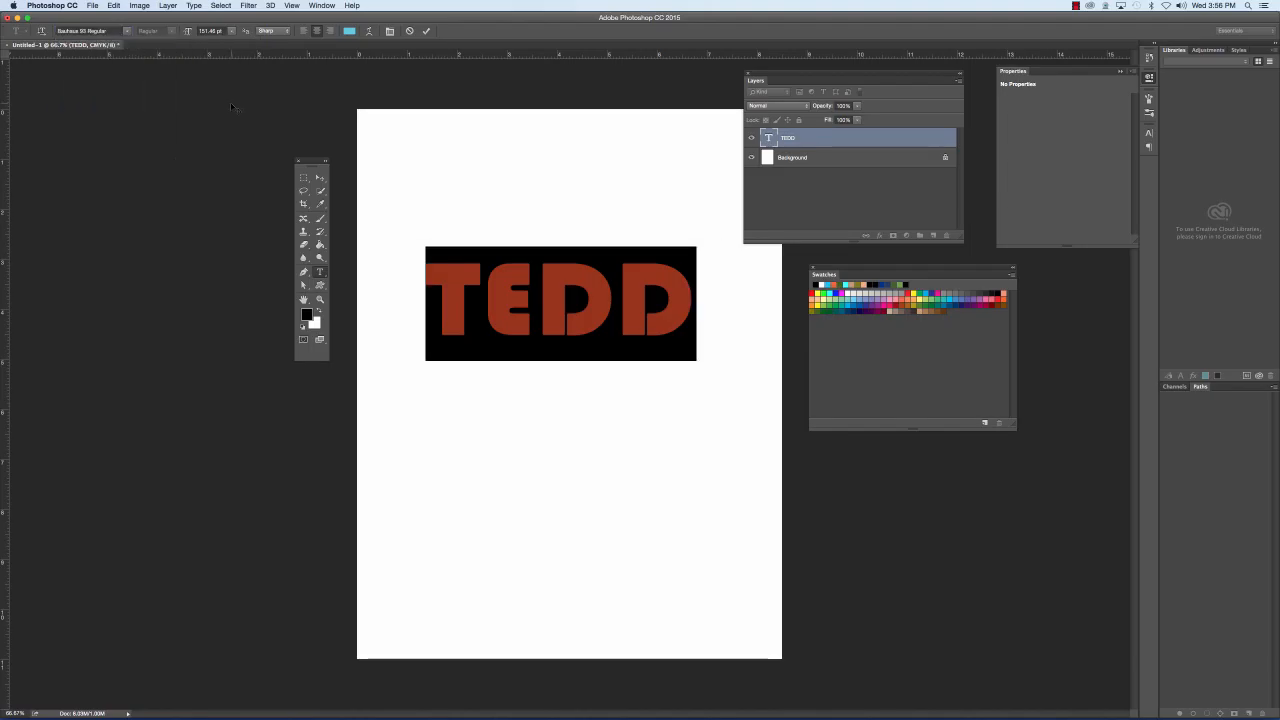
Step: Recolor the TEDD text to purple, hex d005fc, commit the edit with the Move tool, and deselect the layer
click(349, 32)
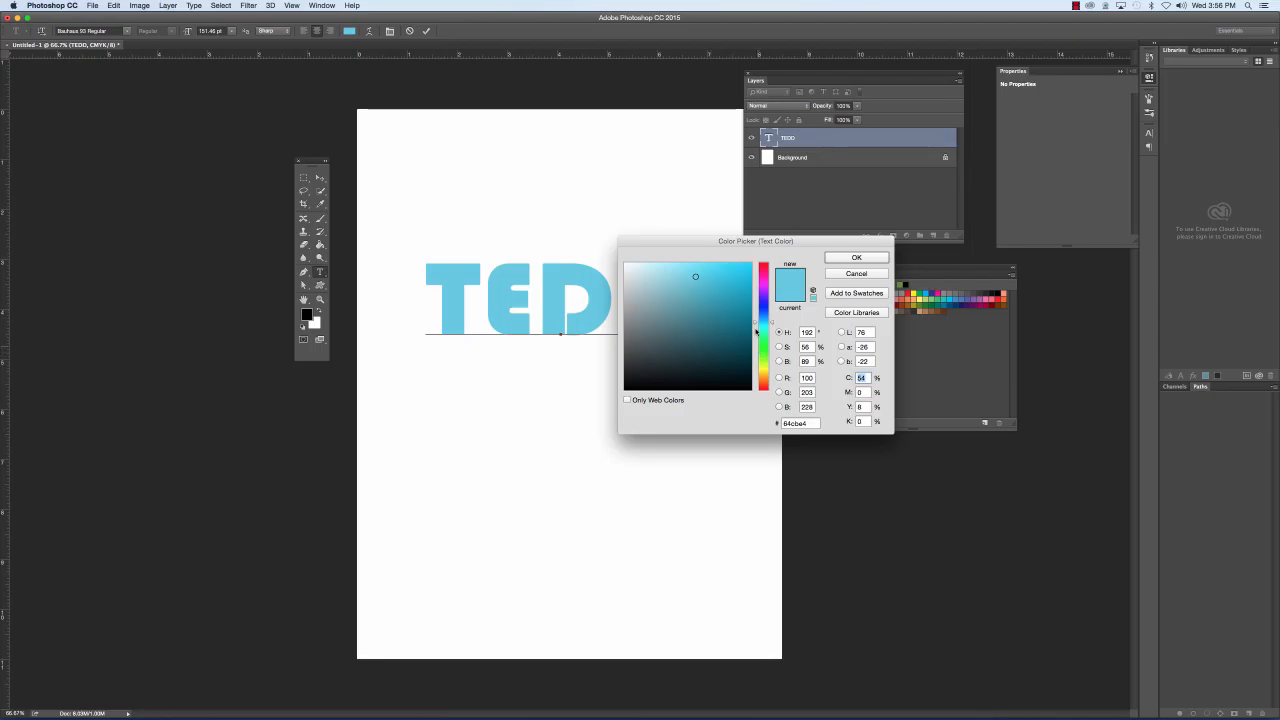
drag(757, 325, 760, 288)
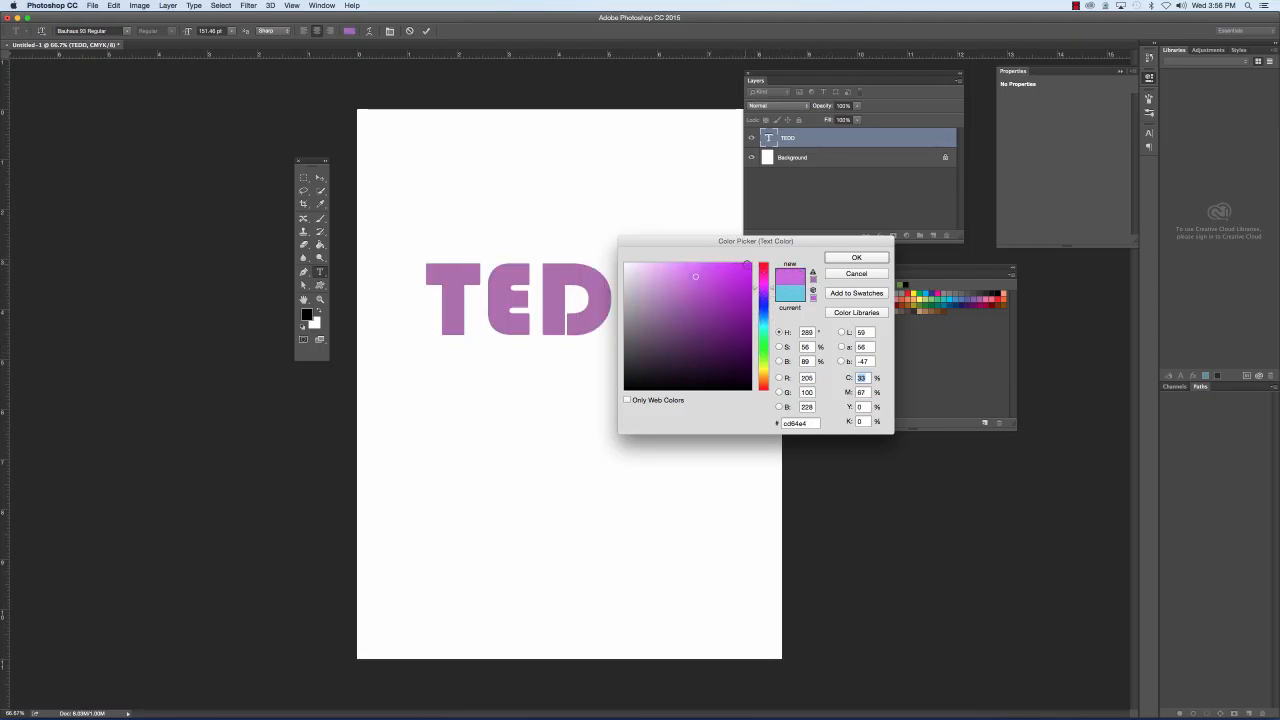
click(748, 264)
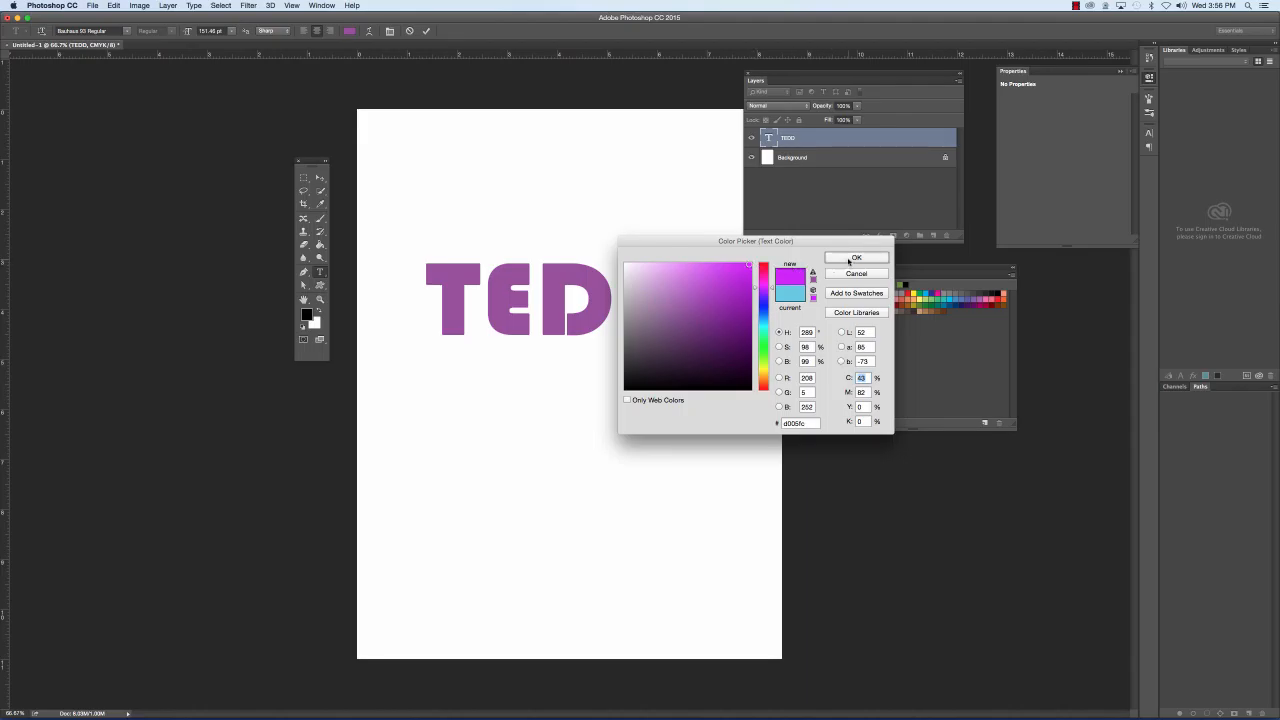
click(852, 259)
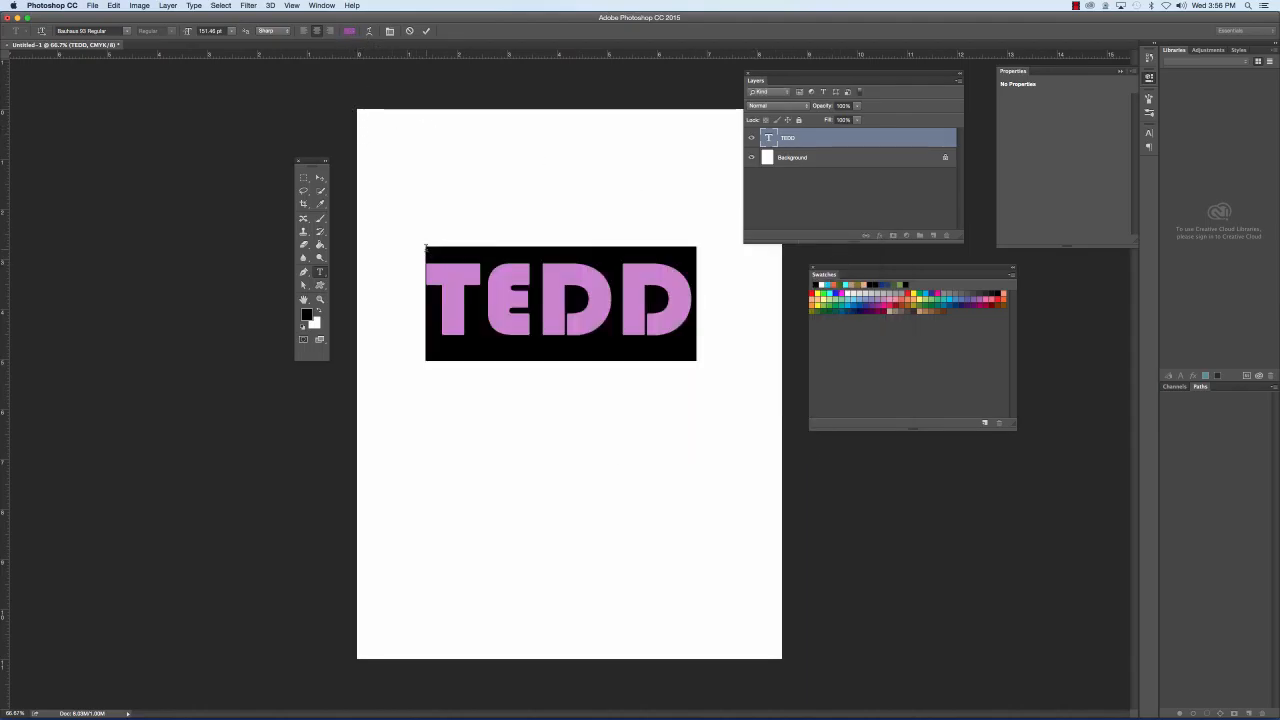
click(320, 177)
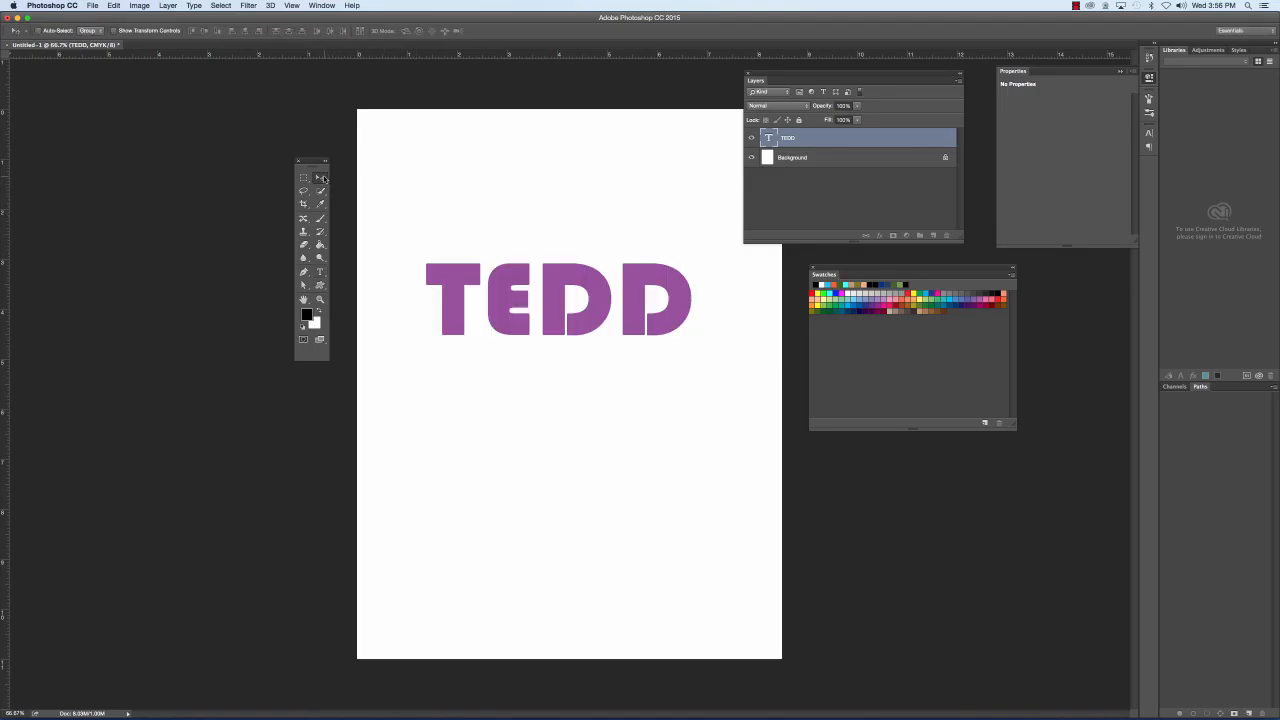
click(791, 216)
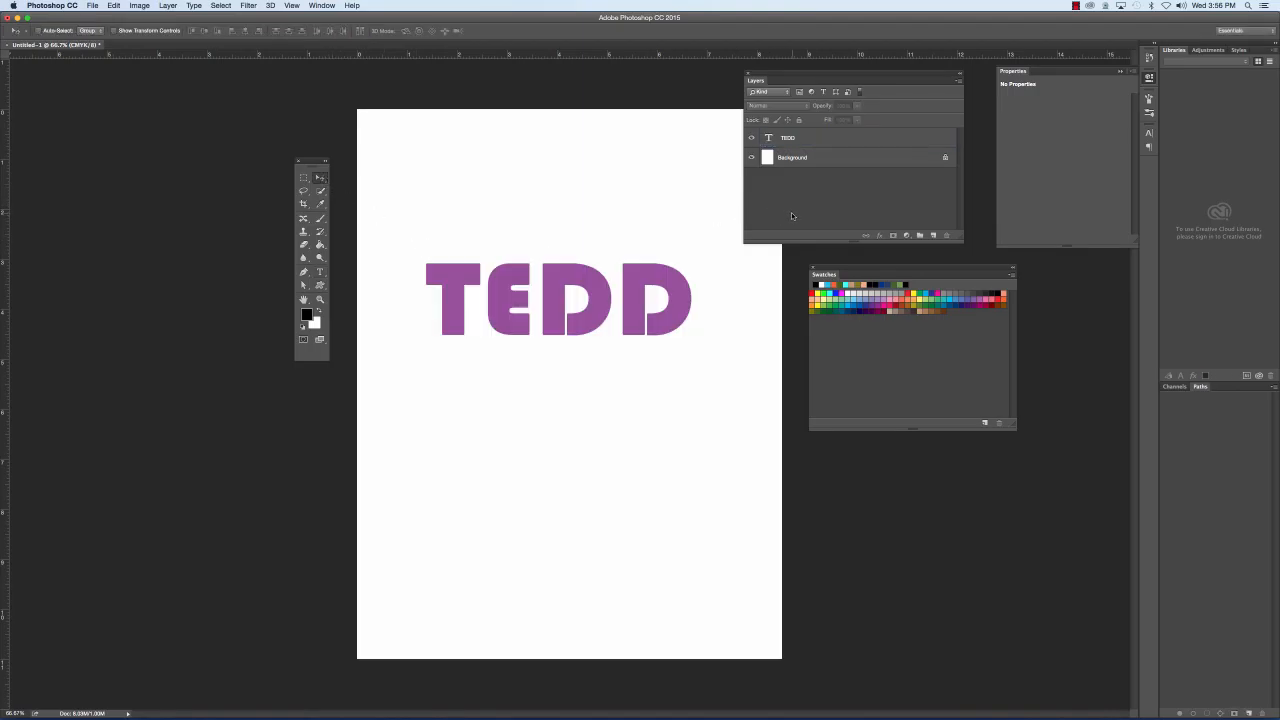